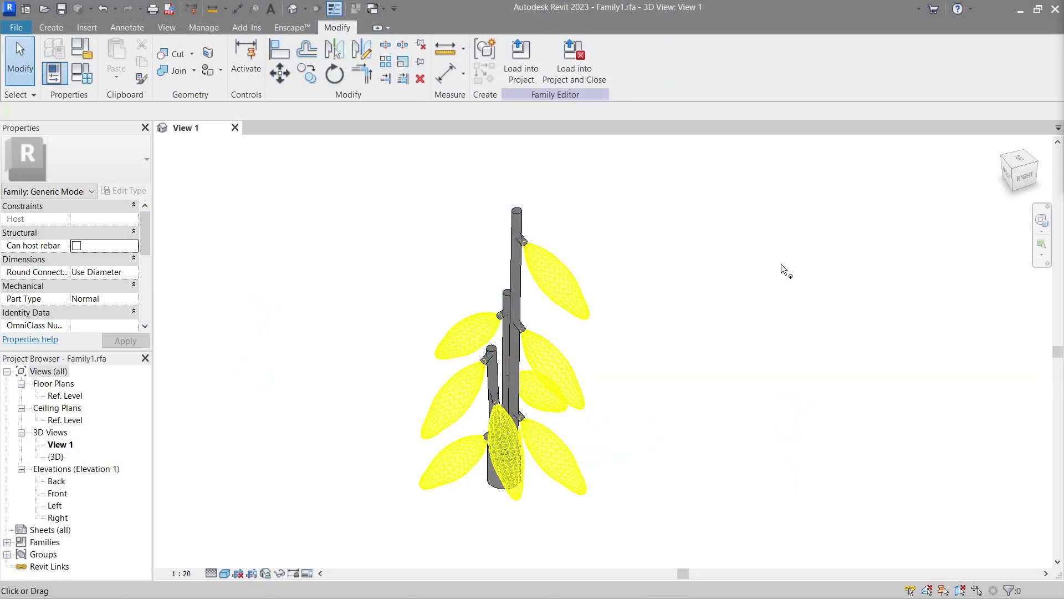
# Orbit and pan the lamp model, selecting and then releasing a yellow leaf light fixture.
pyautogui.keyDown('shift'); pyautogui.moveTo(531, 390); pyautogui.dragTo(836, 408, button='middle'); pyautogui.keyUp('shift')
pyautogui.click(615, 450)
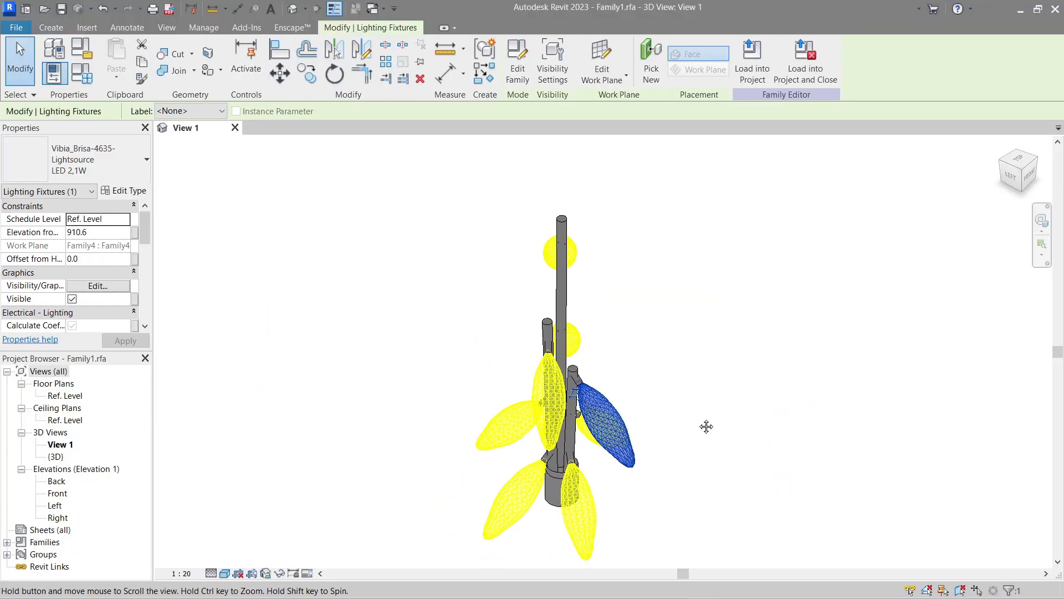
pyautogui.moveTo(705, 425); pyautogui.dragTo(639, 347, button='middle')
pyautogui.click(716, 416)
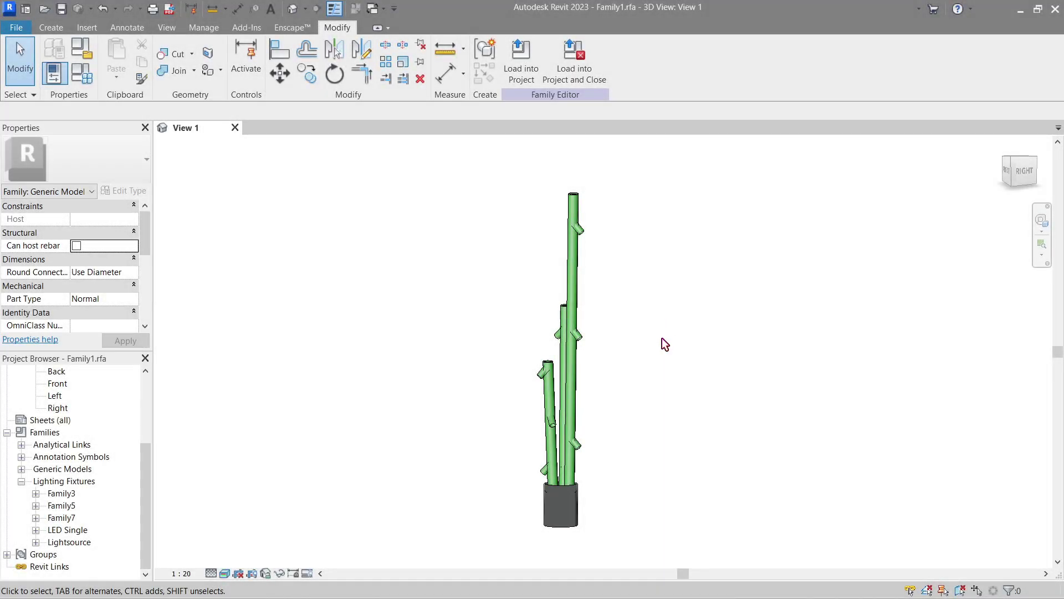
# Select the pot and orbit the stems to a front-left view.
pyautogui.click(561, 501)
pyautogui.keyDown('shift'); pyautogui.moveTo(646, 409); pyautogui.dragTo(751, 413, button='middle'); pyautogui.keyUp('shift')
pyautogui.click(696, 364)
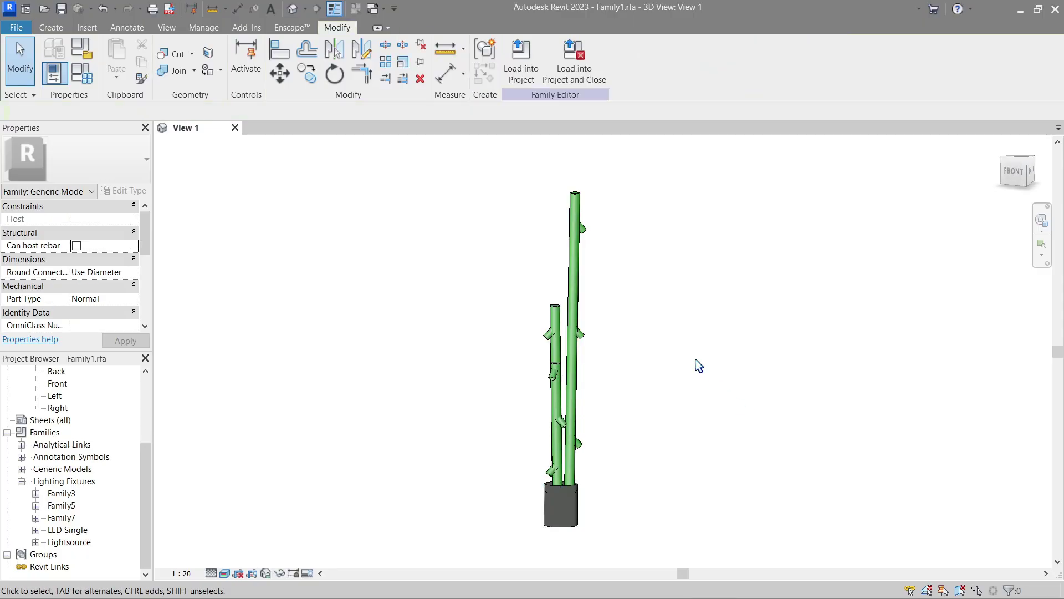
# Select the Lightsource leaf fixture and open its family for editing.
pyautogui.click(627, 285)
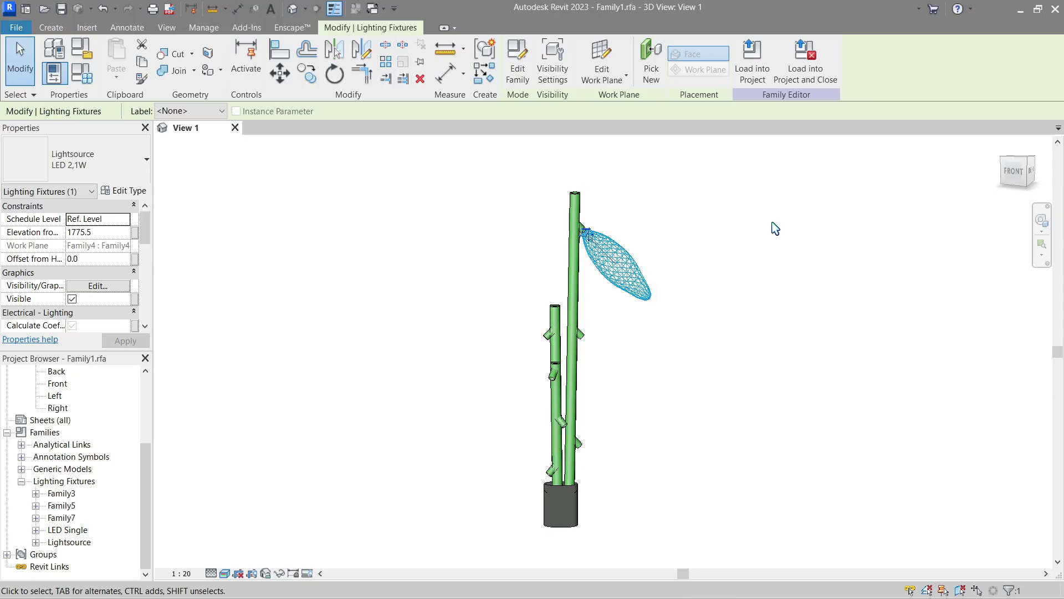
pyautogui.click(225, 573)
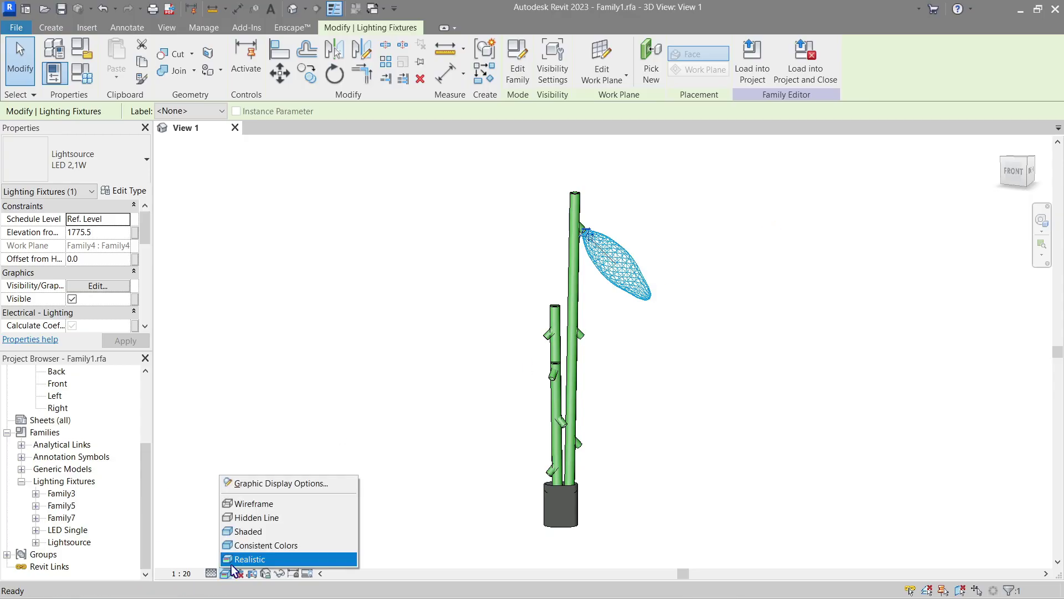
pyautogui.click(713, 387)
pyautogui.click(627, 266)
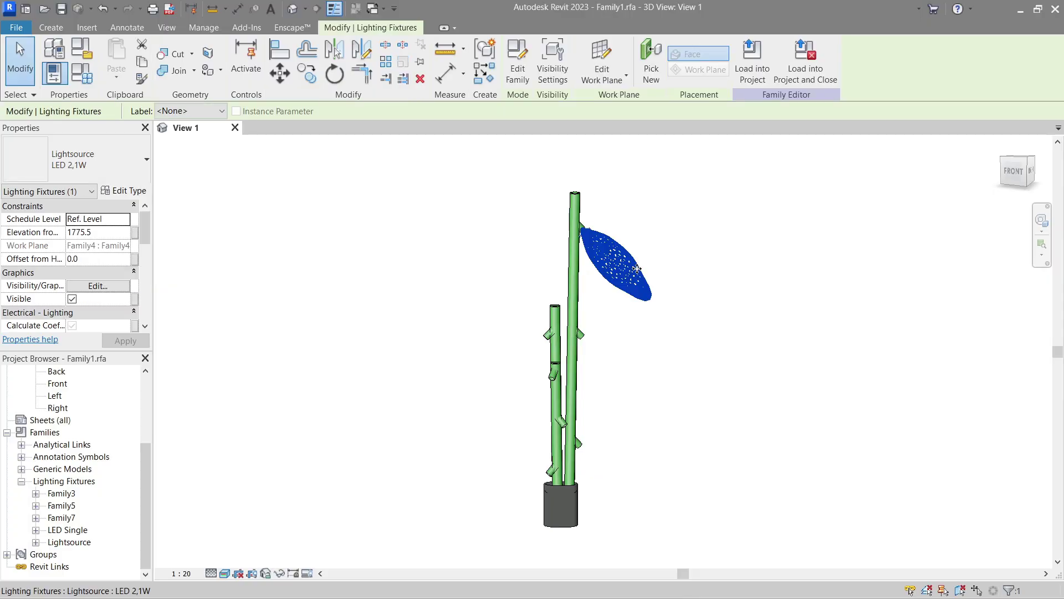
pyautogui.click(520, 75)
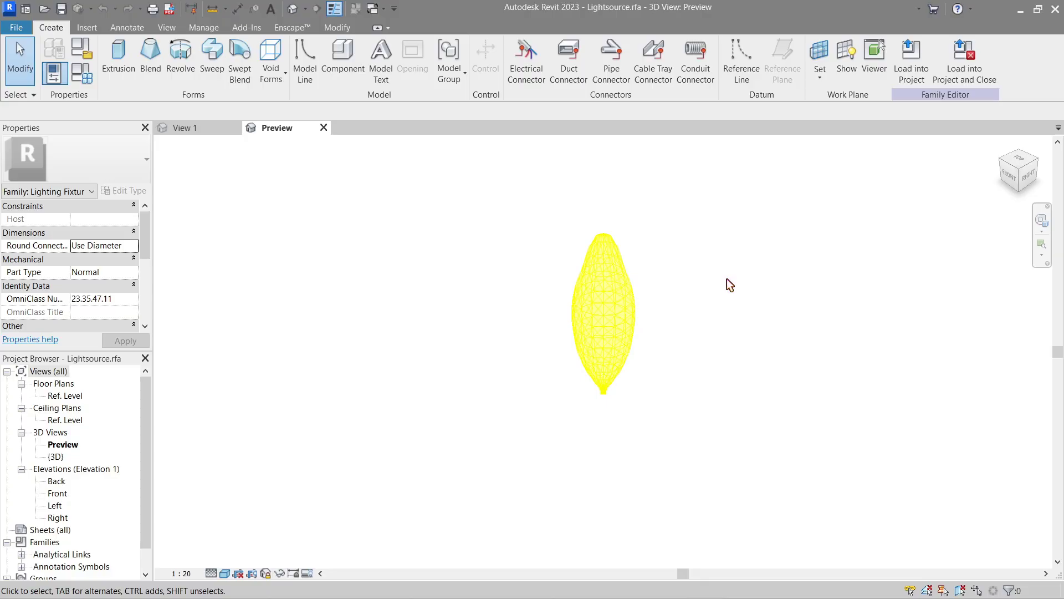
# Select the leaf's light source and review its point and photometric web definition settings.
pyautogui.click(633, 310)
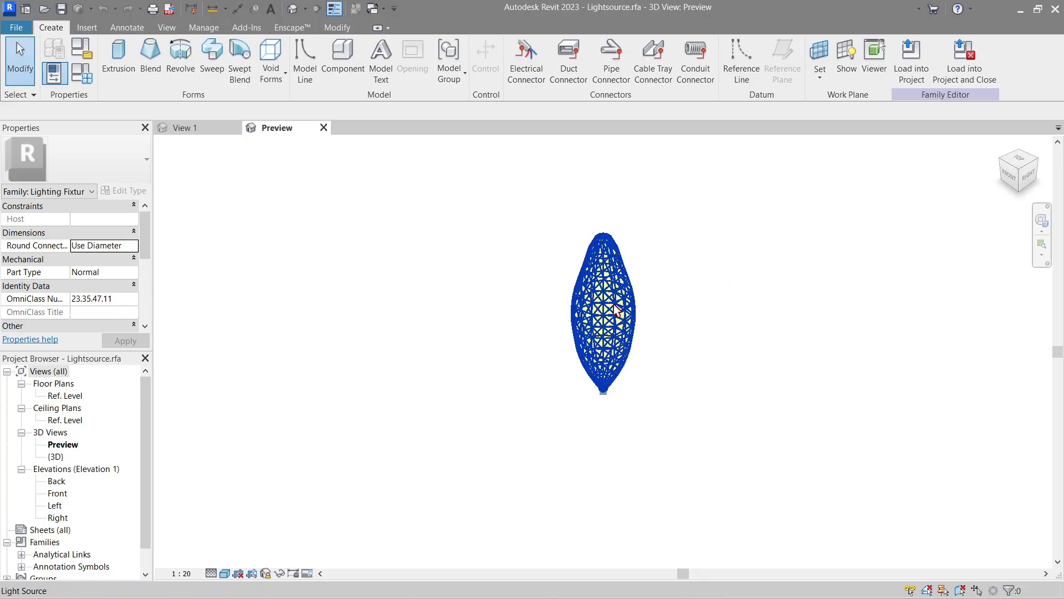
pyautogui.click(528, 61)
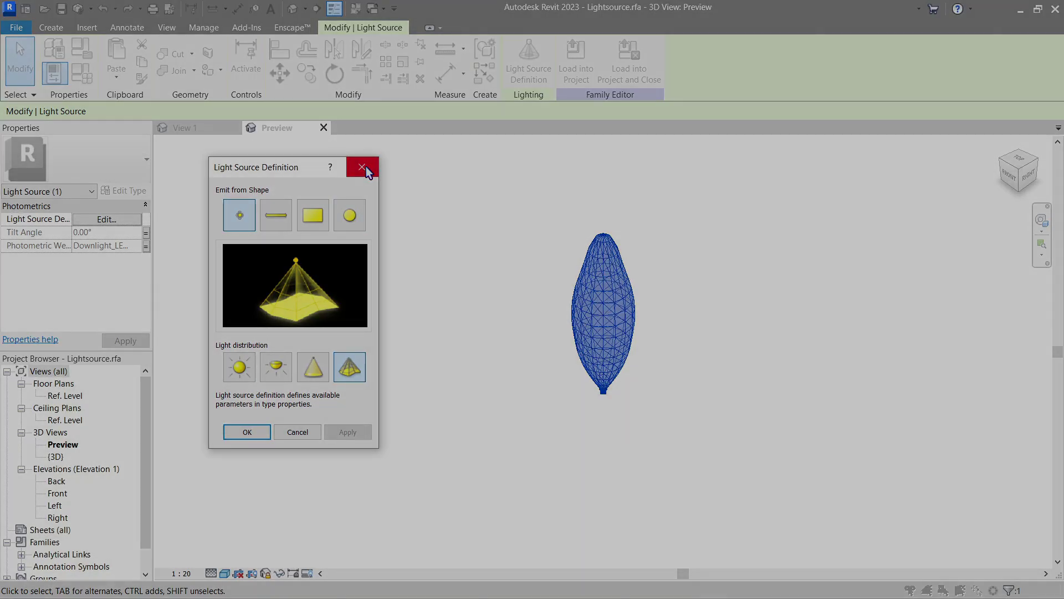
pyautogui.click(362, 167)
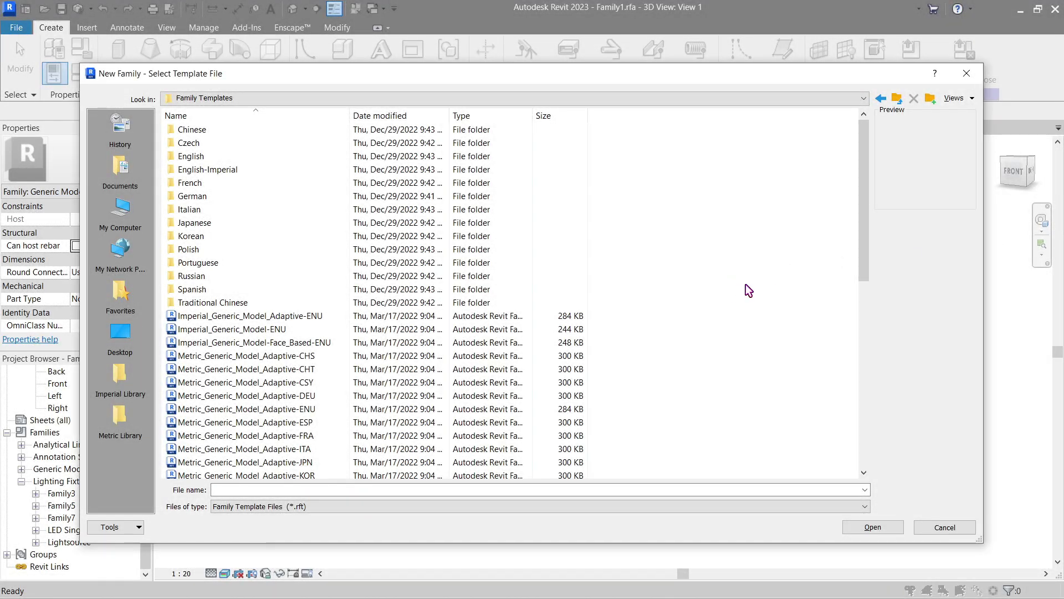
# Create a new family from English > Metric Generic Model face based.rft.
pyautogui.doubleClick(317, 170)
pyautogui.moveTo(866, 189); pyautogui.dragTo(872, 278)
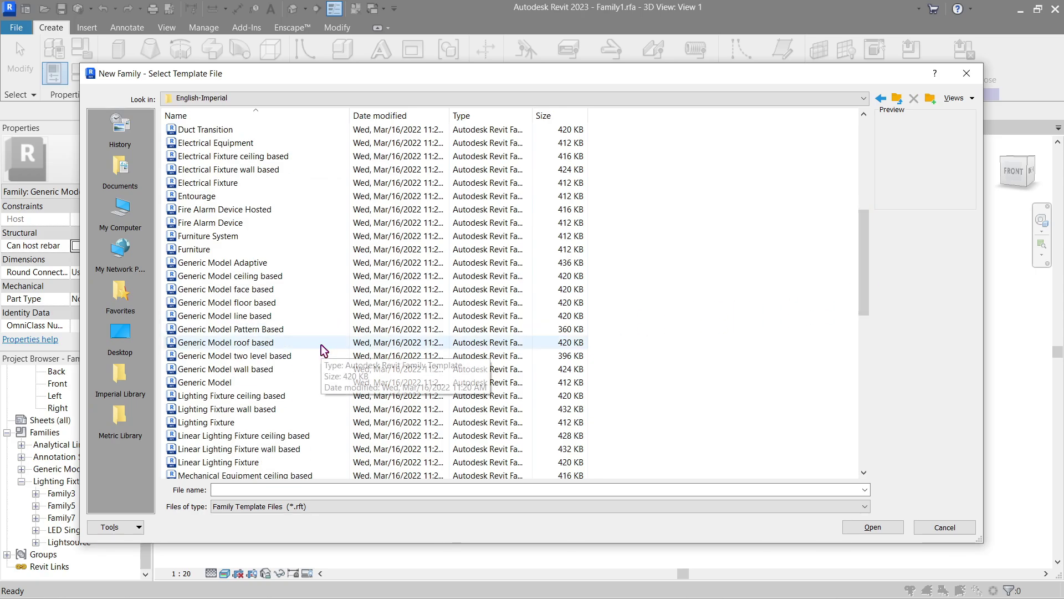
pyautogui.click(282, 291)
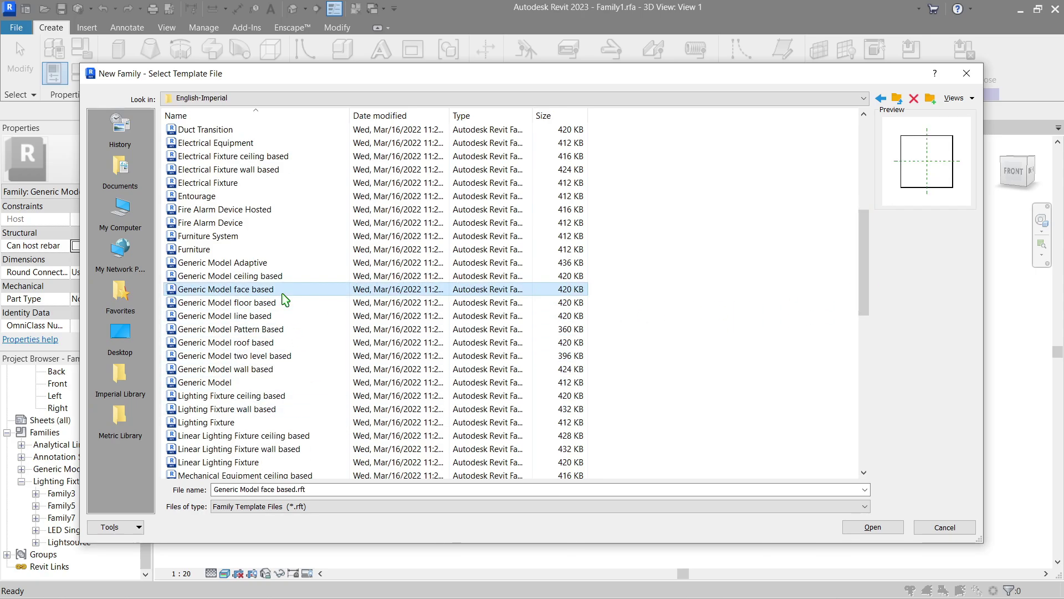
pyautogui.click(896, 100)
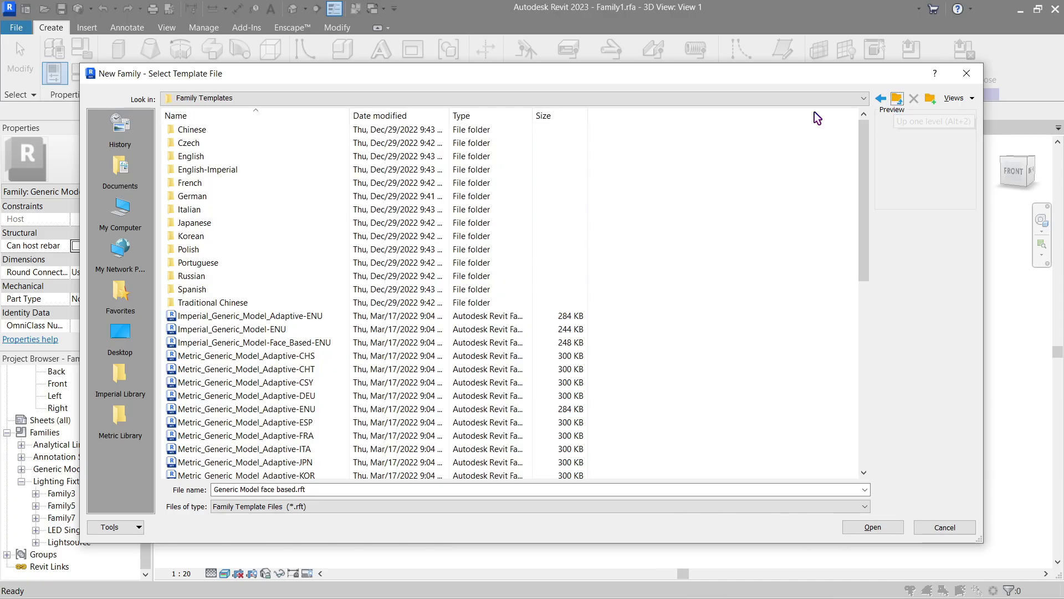
pyautogui.click(202, 156)
pyautogui.doubleClick(203, 156)
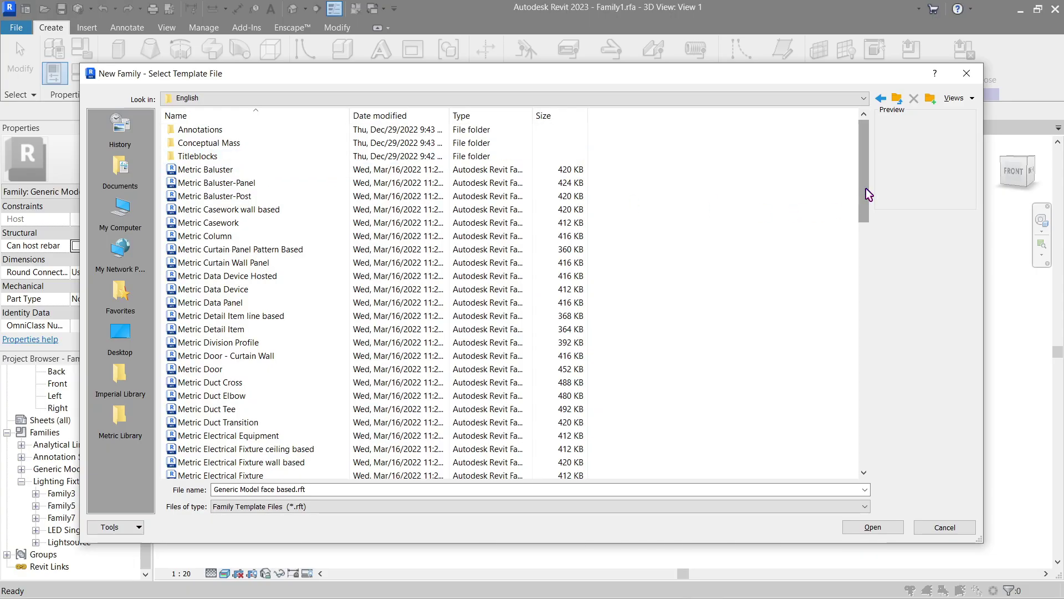
pyautogui.moveTo(866, 188); pyautogui.dragTo(866, 281)
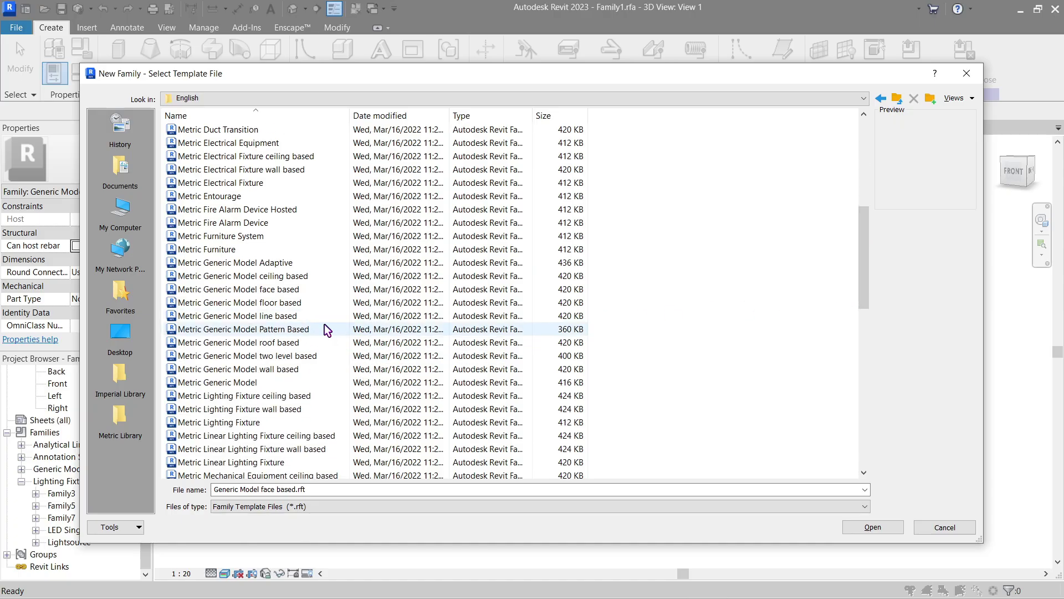
pyautogui.click(300, 288)
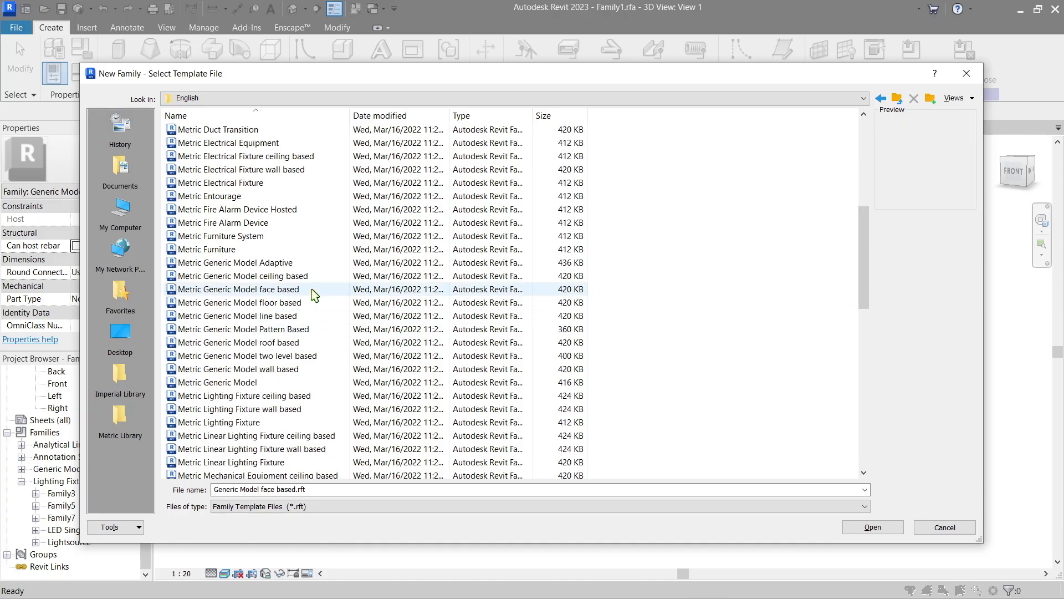
pyautogui.click(879, 527)
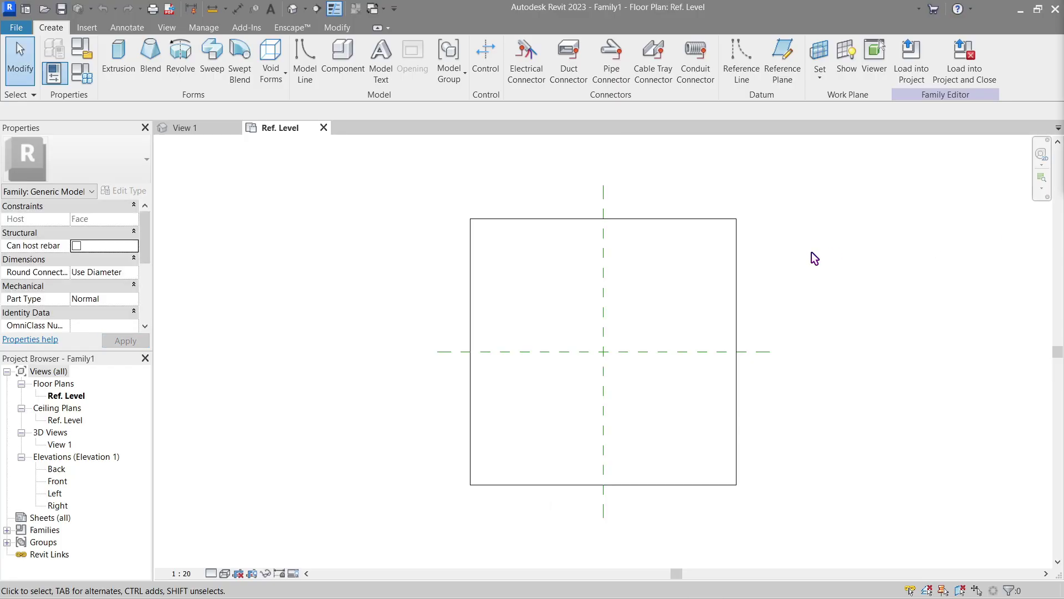
# Set the family category to Lighting Fixtures with the Light Source parameter enabled.
pyautogui.click(82, 53)
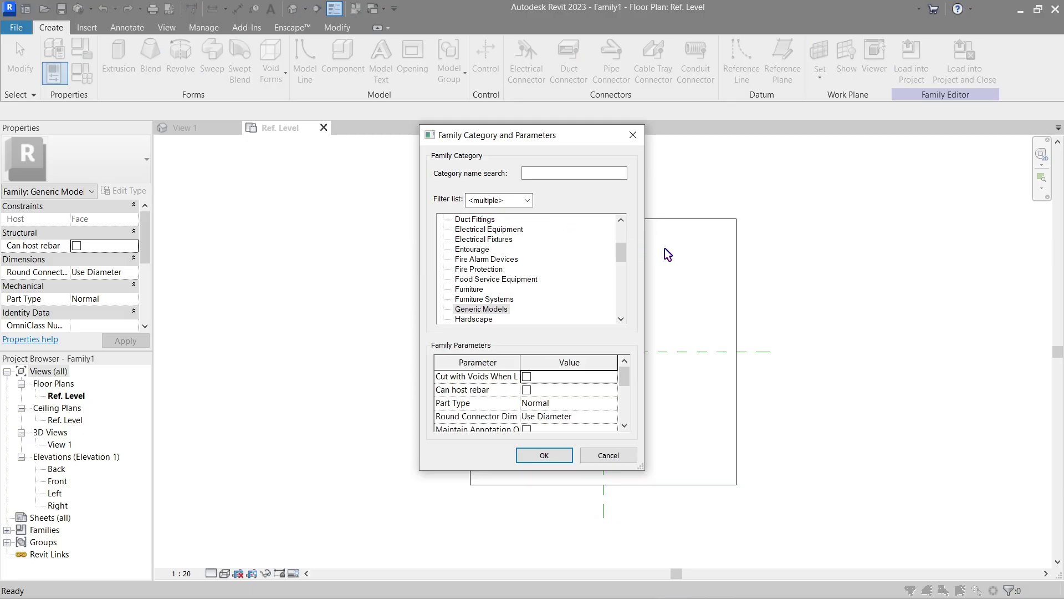
pyautogui.moveTo(621, 262); pyautogui.dragTo(620, 266)
pyautogui.click(497, 300)
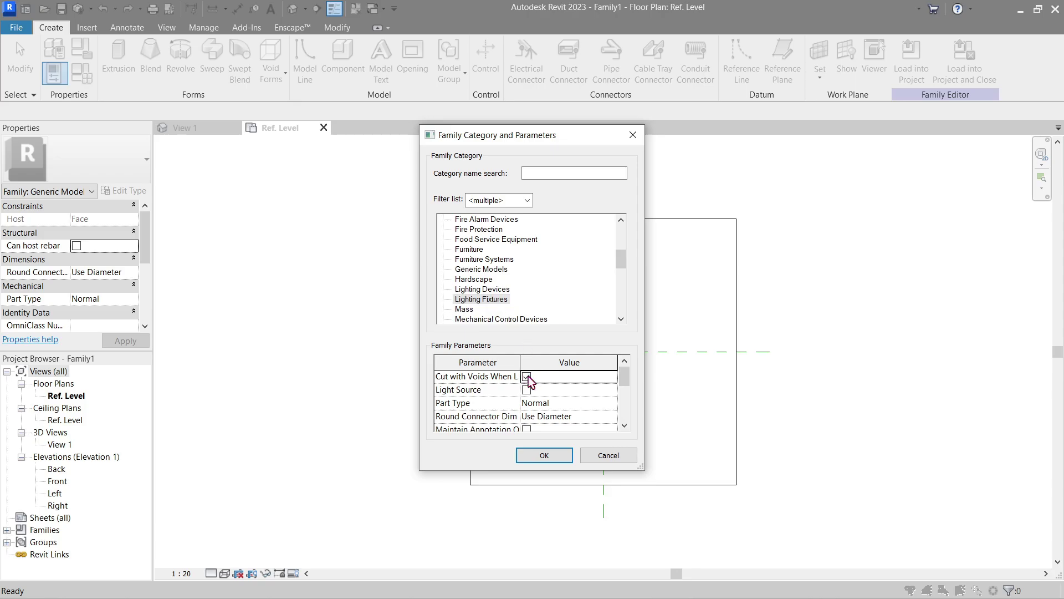
pyautogui.click(527, 389)
pyautogui.click(545, 455)
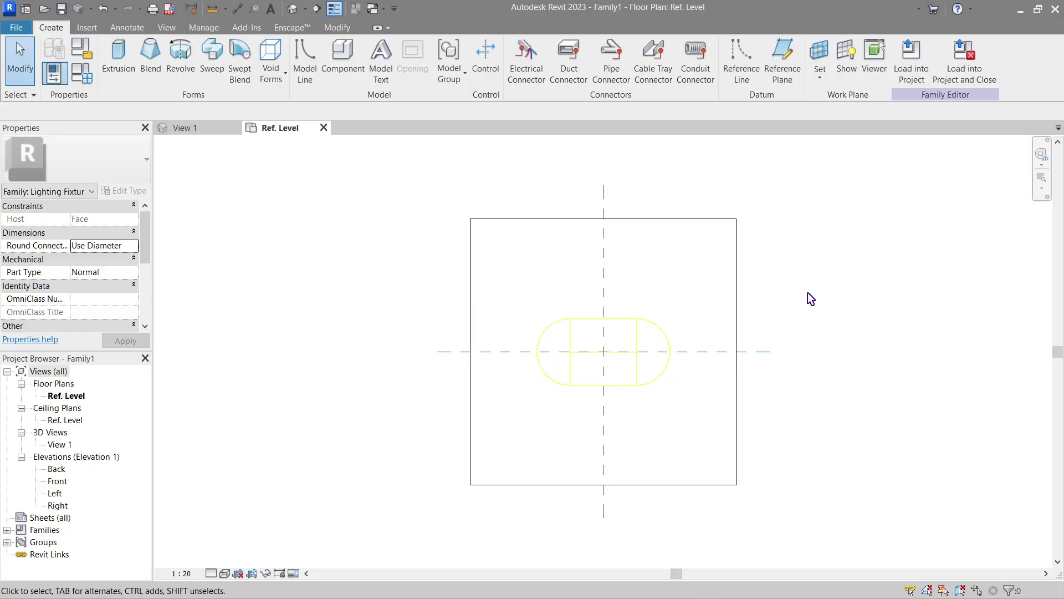
# Load the face-based fixture into the lamp, place it on the stem faces, and end placement.
pyautogui.click(909, 66)
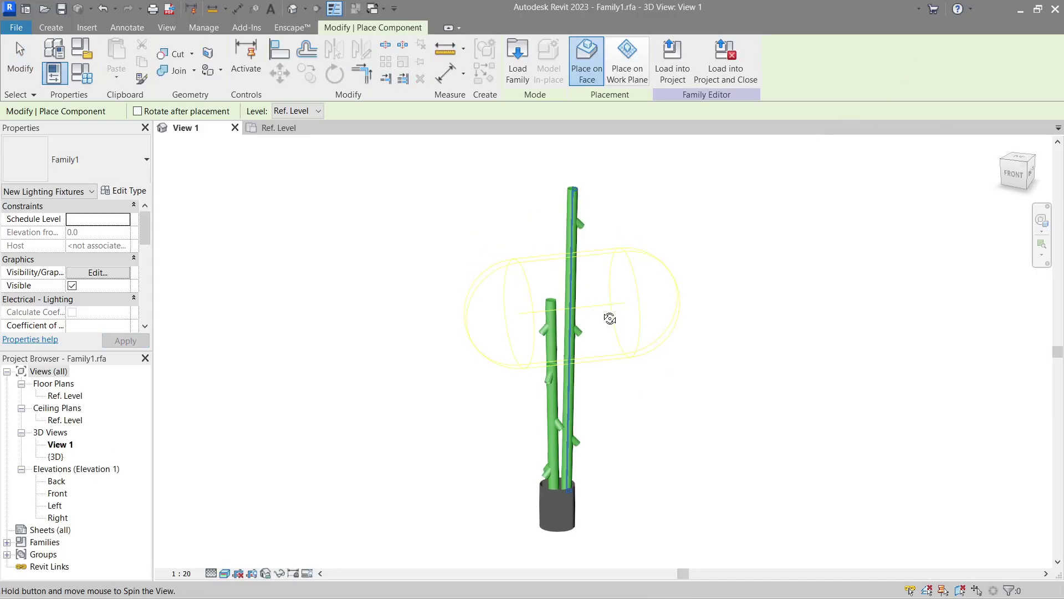
pyautogui.keyDown('shift'); pyautogui.moveTo(610, 316); pyautogui.dragTo(582, 319, button='middle'); pyautogui.keyUp('shift')
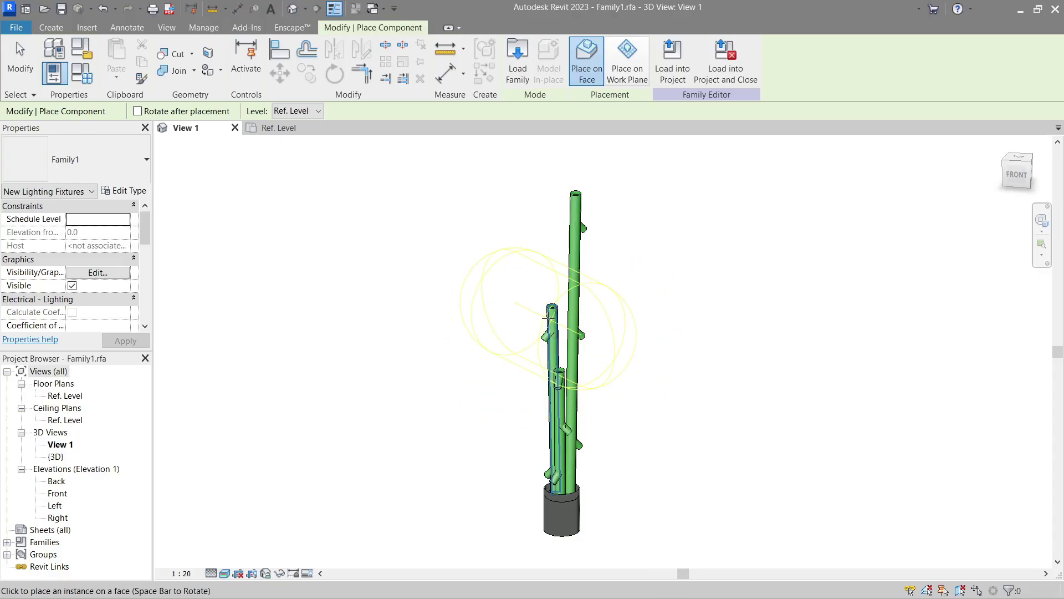
pyautogui.keyDown('shift'); pyautogui.moveTo(546, 318); pyautogui.dragTo(537, 410, button='middle'); pyautogui.keyUp('shift')
pyautogui.scroll(5, 545, 429)
pyautogui.scroll(3, 545, 429)
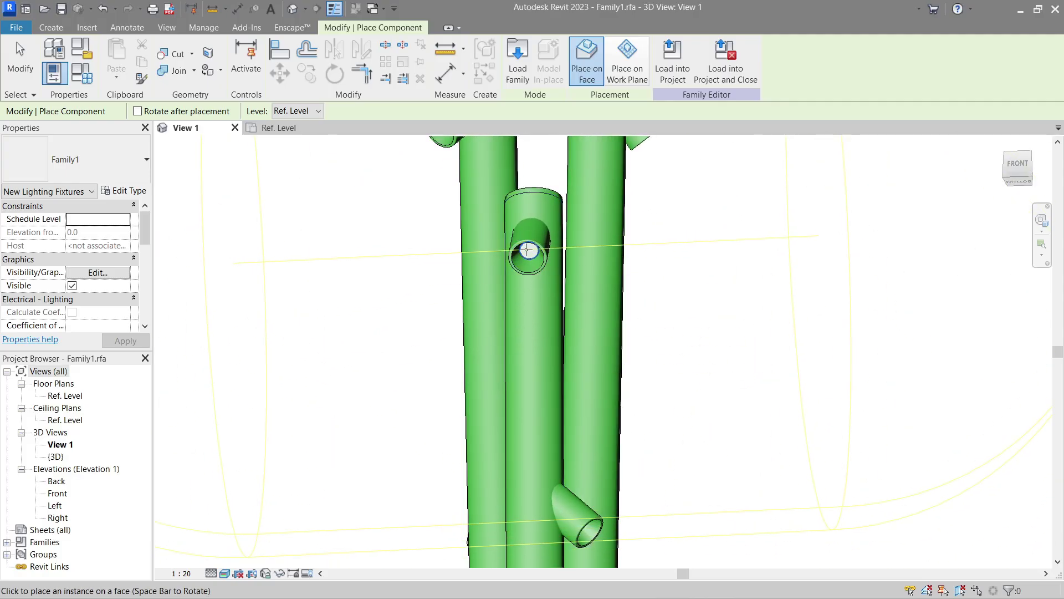
pyautogui.scroll(-6, 527, 250)
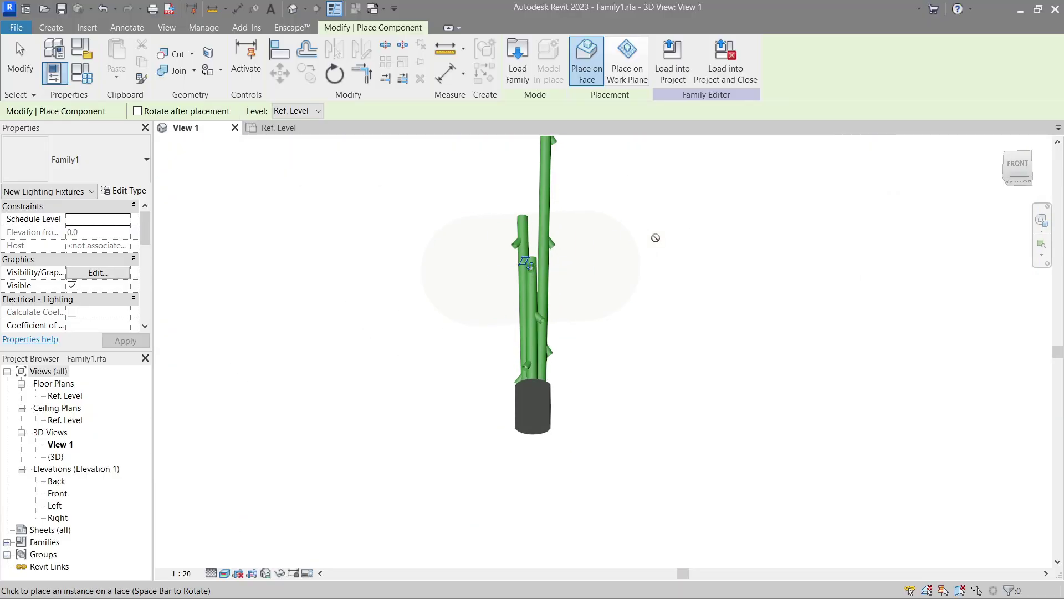
pyautogui.keyDown('shift'); pyautogui.moveTo(655, 238); pyautogui.dragTo(537, 382, button='middle'); pyautogui.keyUp('shift')
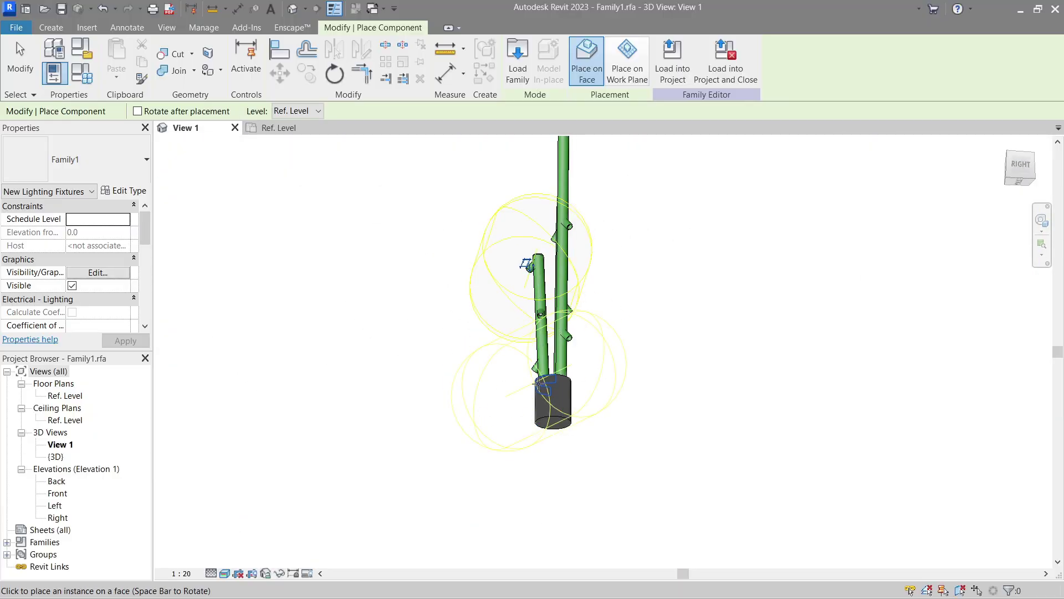
pyautogui.moveTo(554, 423)
pyautogui.keyDown('shift'); pyautogui.mouseDown(button='middle')
pyautogui.moveTo(613, 308)
pyautogui.moveTo(649, 420)
pyautogui.moveTo(658, 348)
pyautogui.moveTo(674, 360)
pyautogui.moveTo(564, 434)
pyautogui.mouseUp(button='middle'); pyautogui.keyUp('shift')
pyautogui.press('Escape')
# Change the lamp's visual style, select the upper fixture, and open its Ref. Level plan.
pyautogui.click(226, 573)
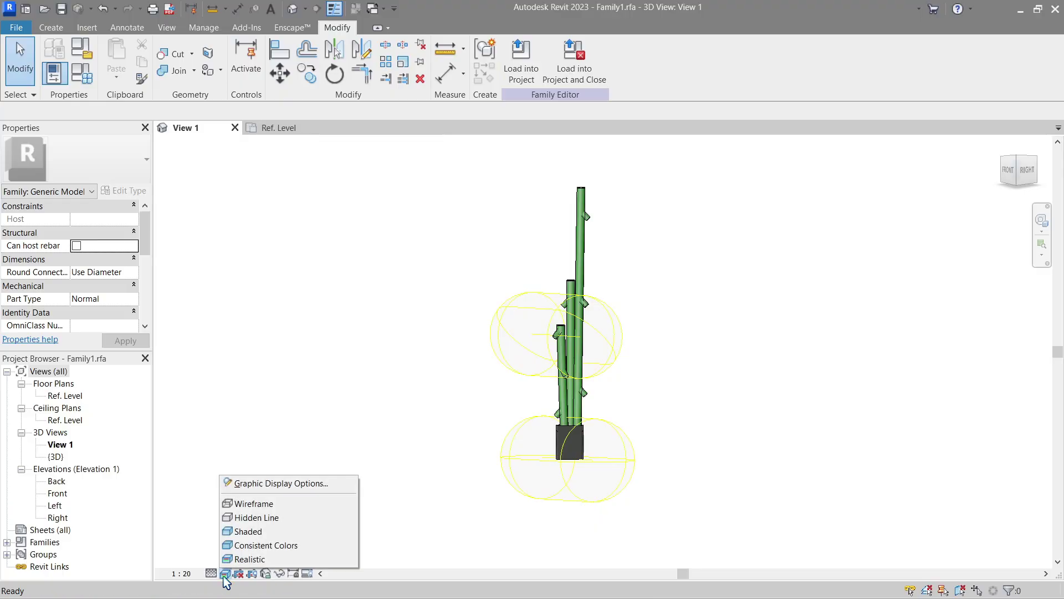
pyautogui.click(249, 536)
pyautogui.keyDown('shift'); pyautogui.moveTo(413, 378); pyautogui.dragTo(620, 261, button='middle'); pyautogui.keyUp('shift')
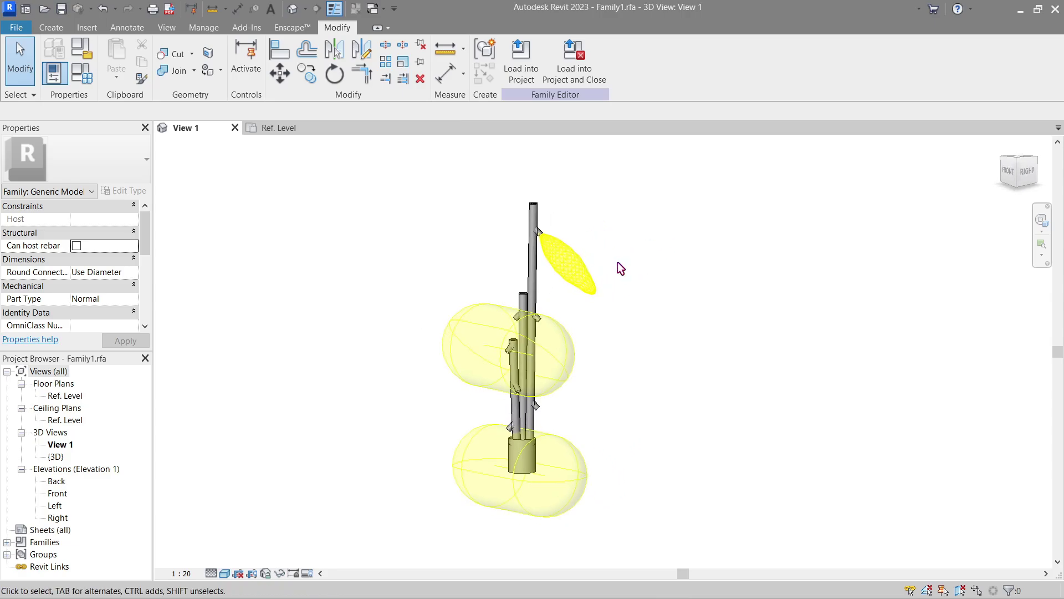
pyautogui.click(565, 371)
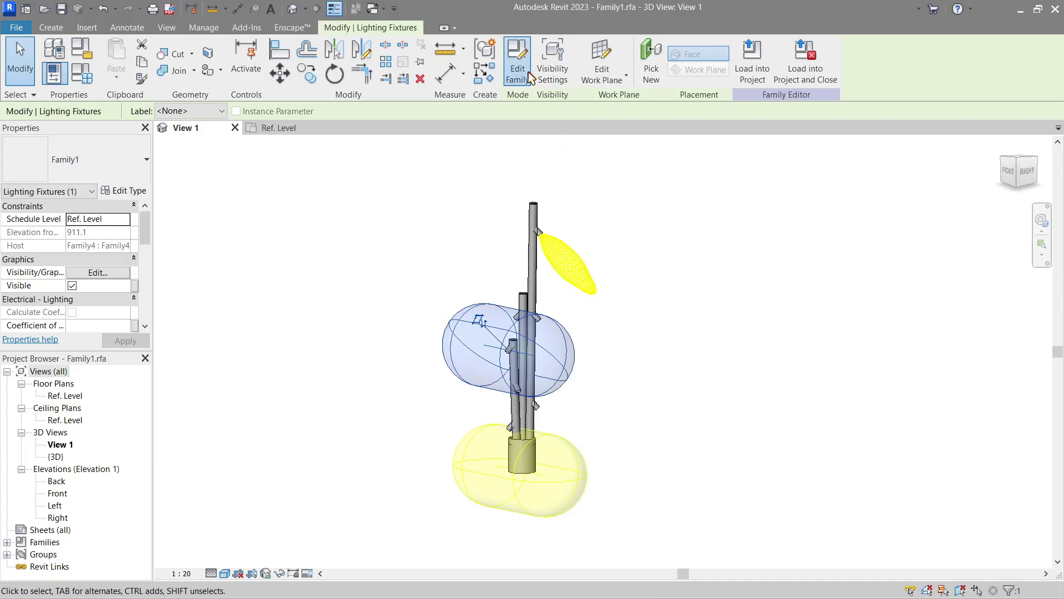
pyautogui.click(278, 127)
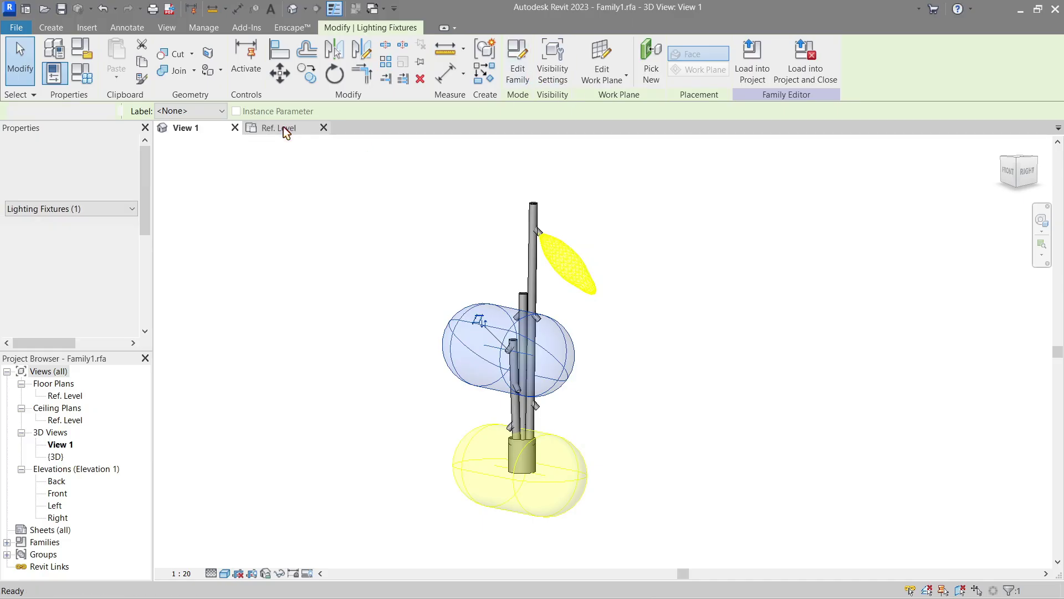
# Set the line light source's distribution to Hemispherical.
pyautogui.click(337, 27)
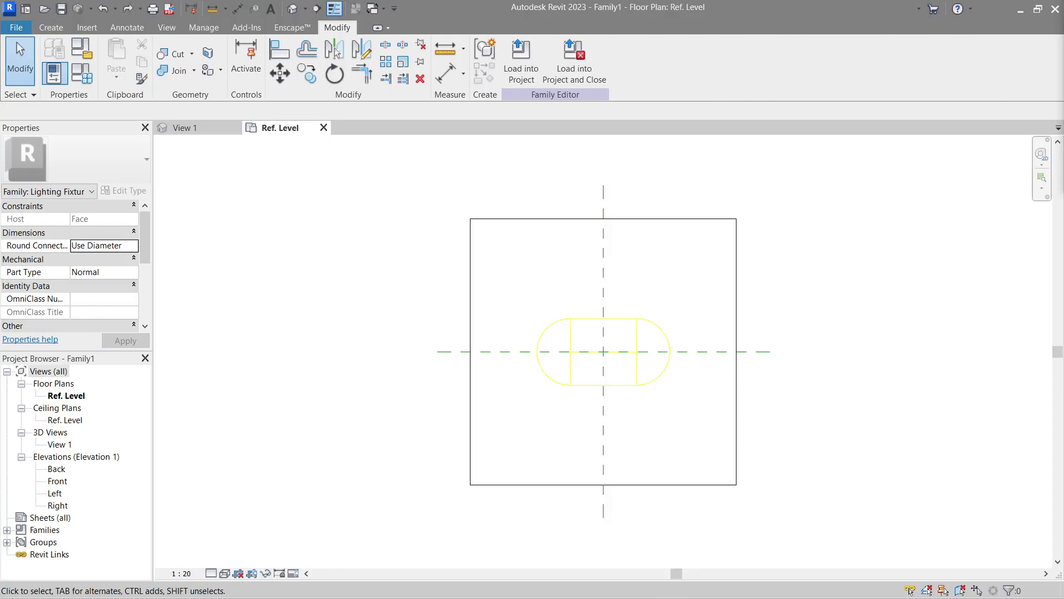
pyautogui.click(631, 330)
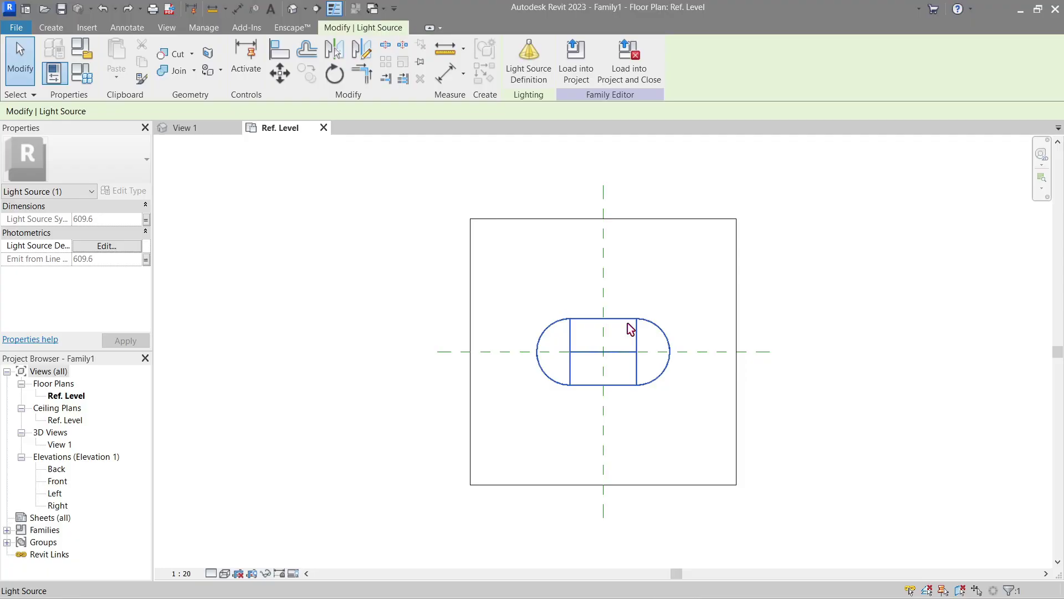
pyautogui.click(541, 80)
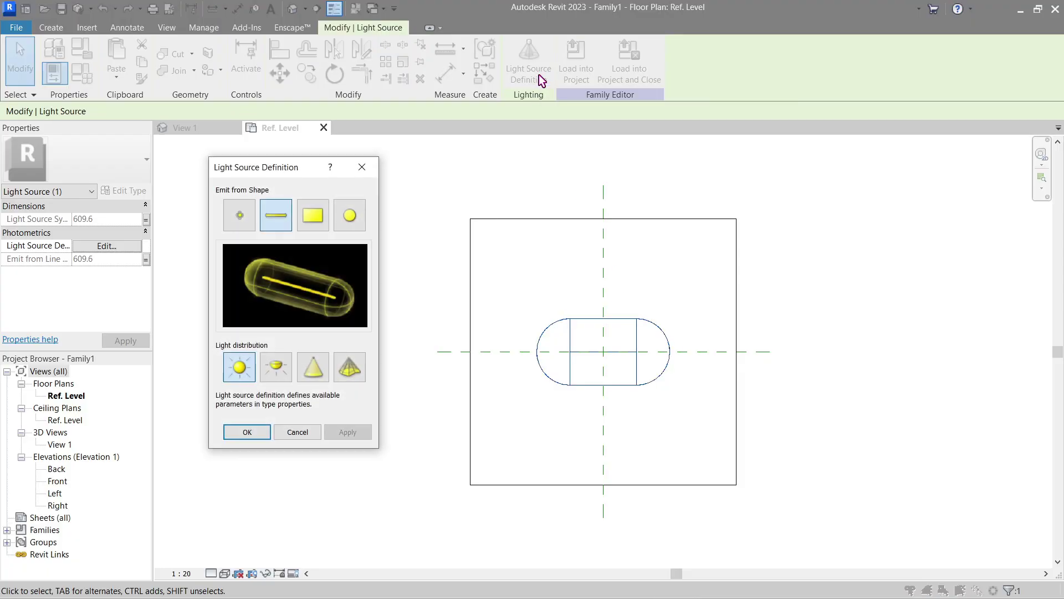
pyautogui.click(275, 375)
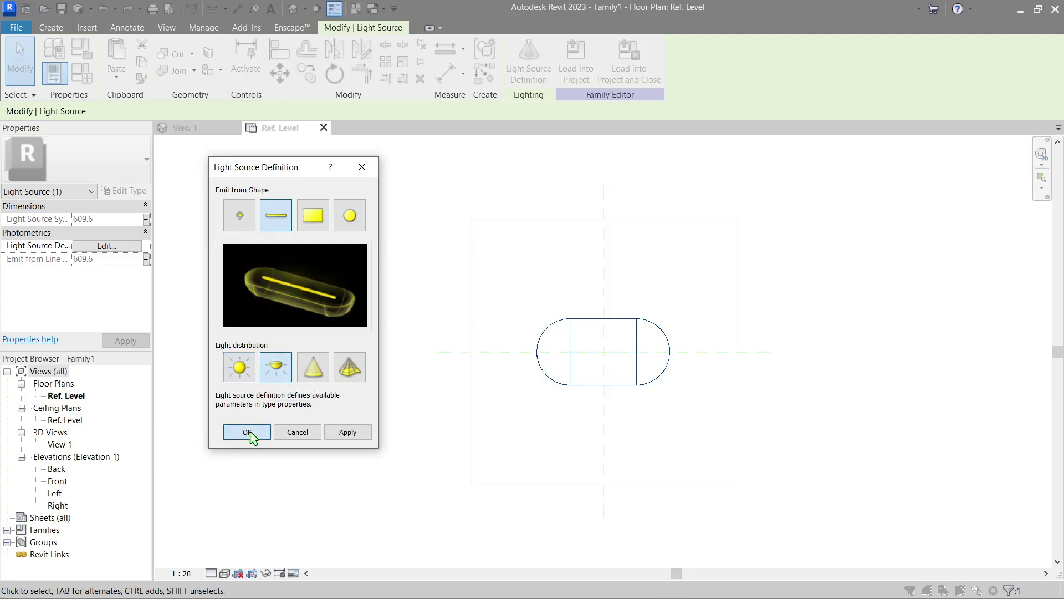
pyautogui.click(248, 432)
# Set the Emit from Line Length to 1000 in Family Types.
pyautogui.click(76, 77)
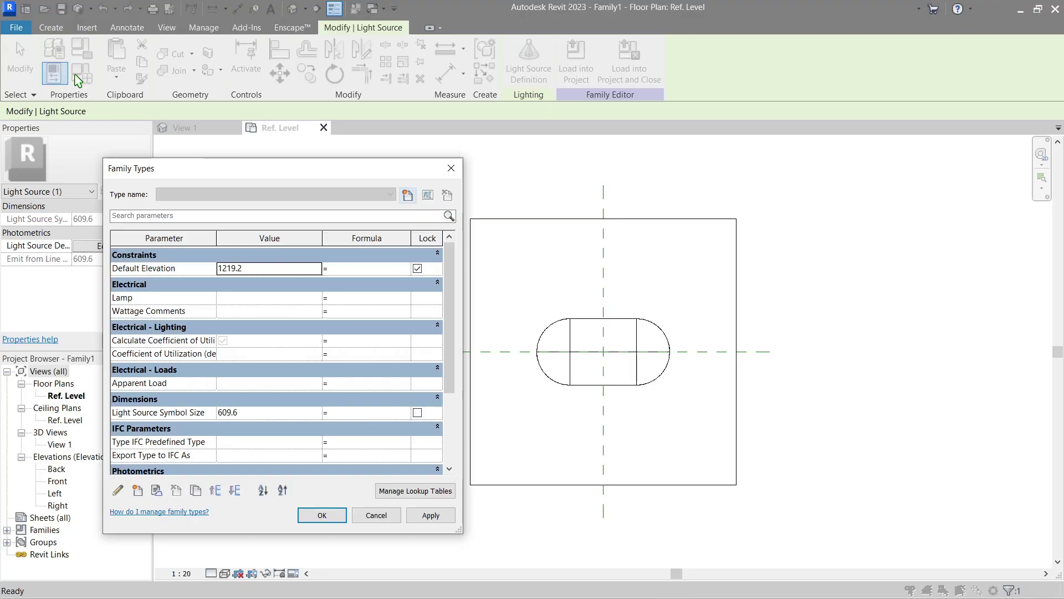
pyautogui.scroll(-3, 282, 328)
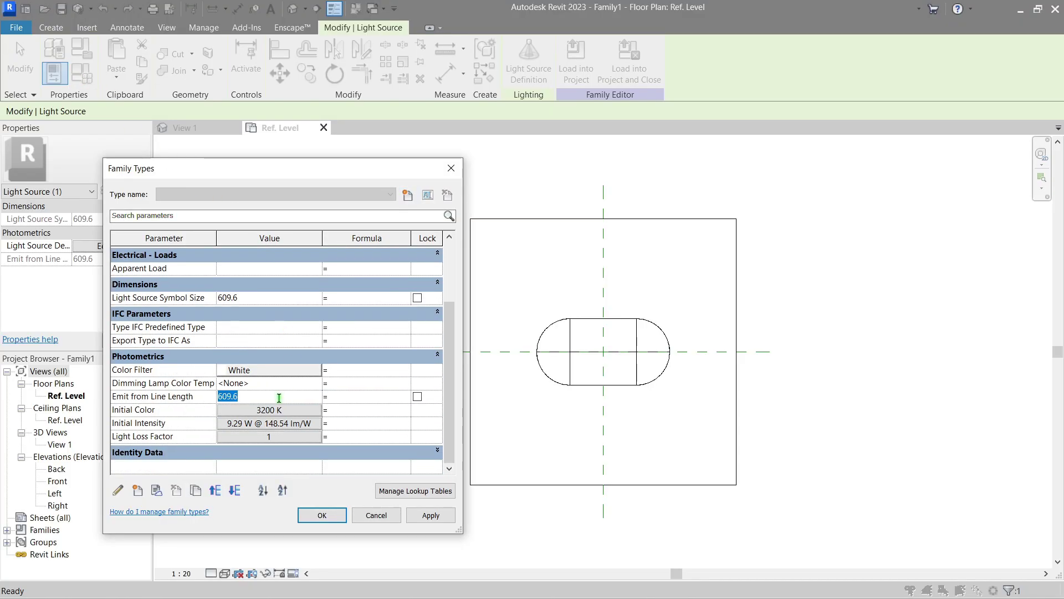
pyautogui.click(322, 514)
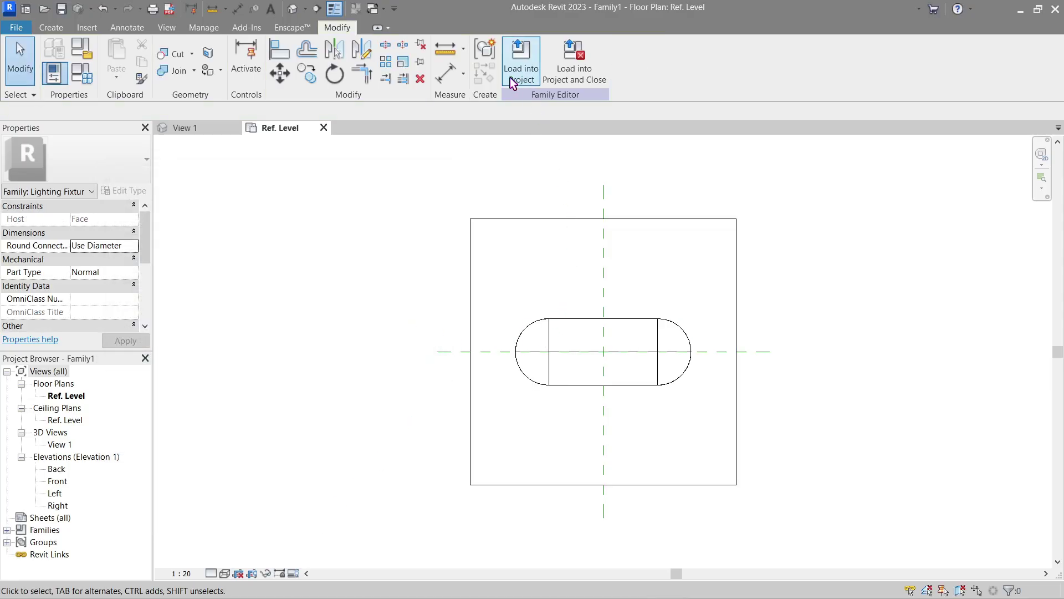
# Switch the light source distribution to Spot.
pyautogui.click(565, 341)
pyautogui.click(529, 61)
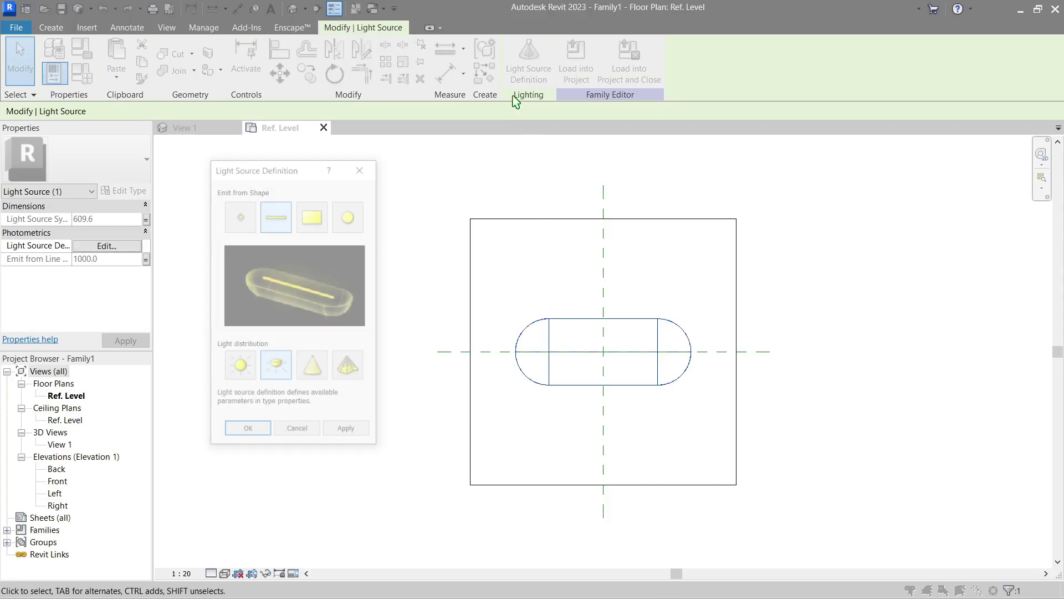
pyautogui.click(313, 368)
pyautogui.click(247, 432)
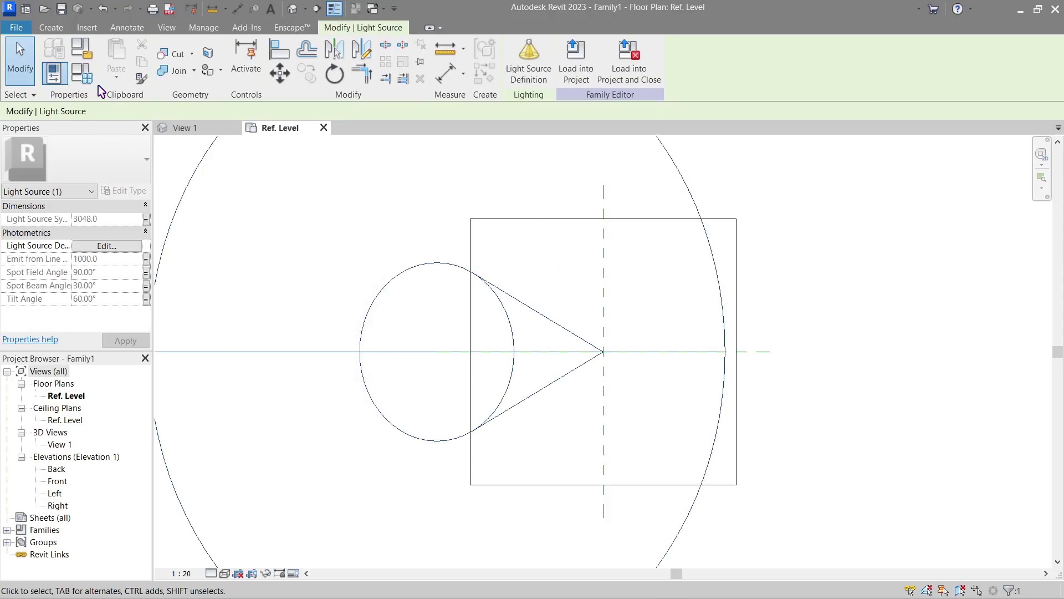
# Set the Spot Beam and Field Angles to 60° and the Tilt Angle to 30°.
pyautogui.click(72, 67)
pyautogui.scroll(-5, 216, 353)
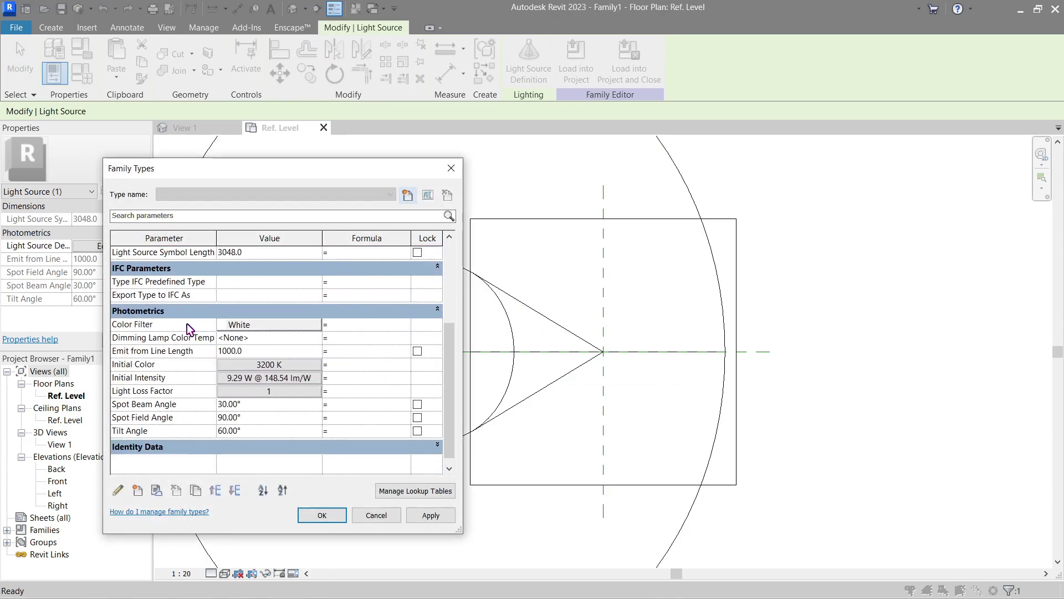
pyautogui.click(265, 402)
pyautogui.doubleClick(265, 403)
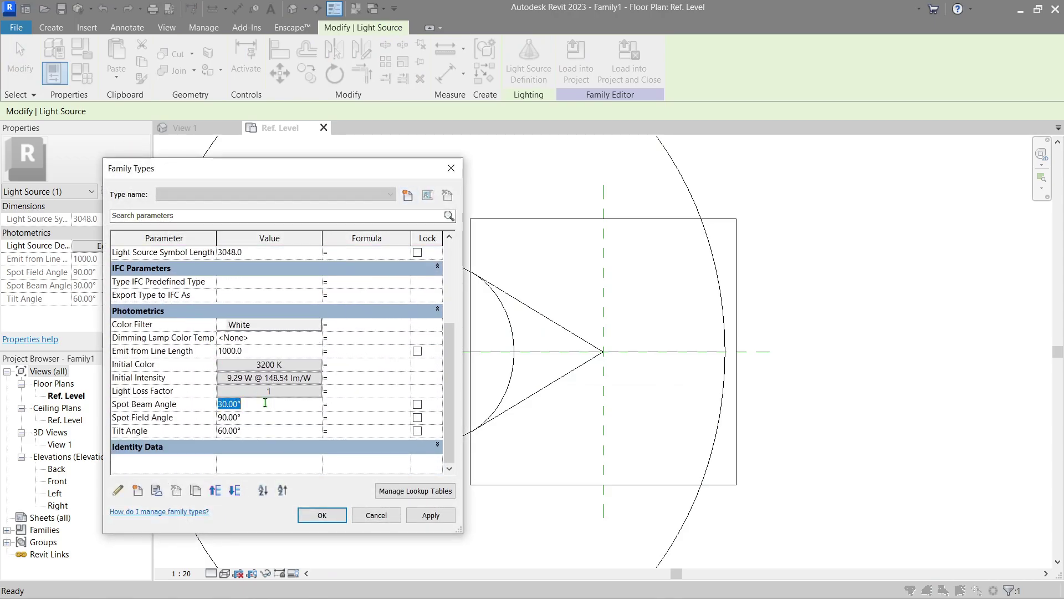
pyautogui.write('60')
pyautogui.click(265, 416)
pyautogui.doubleClick(265, 417)
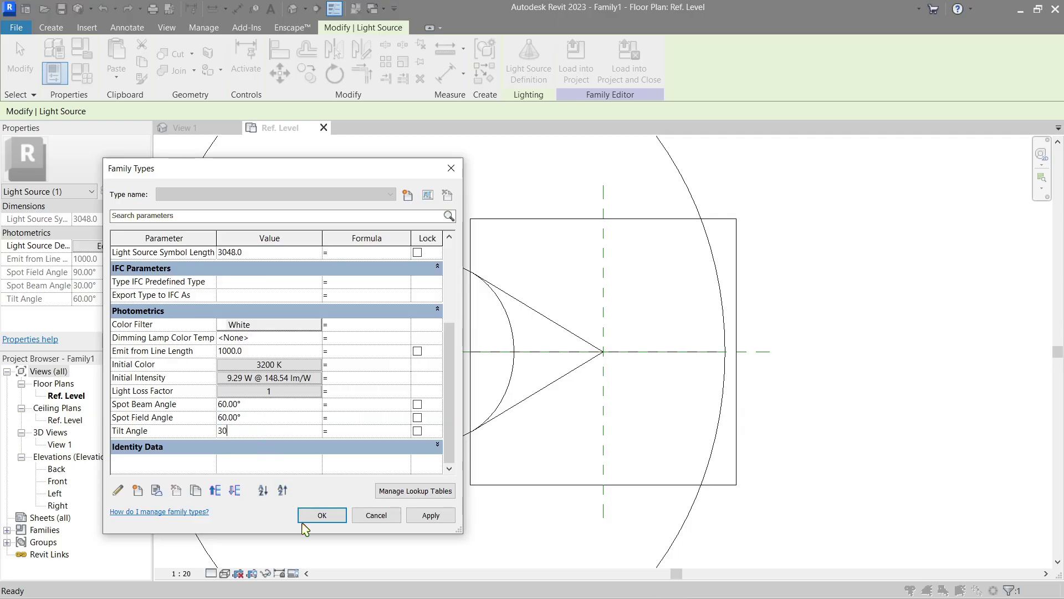
pyautogui.click(321, 515)
pyautogui.scroll(-2, 486, 488)
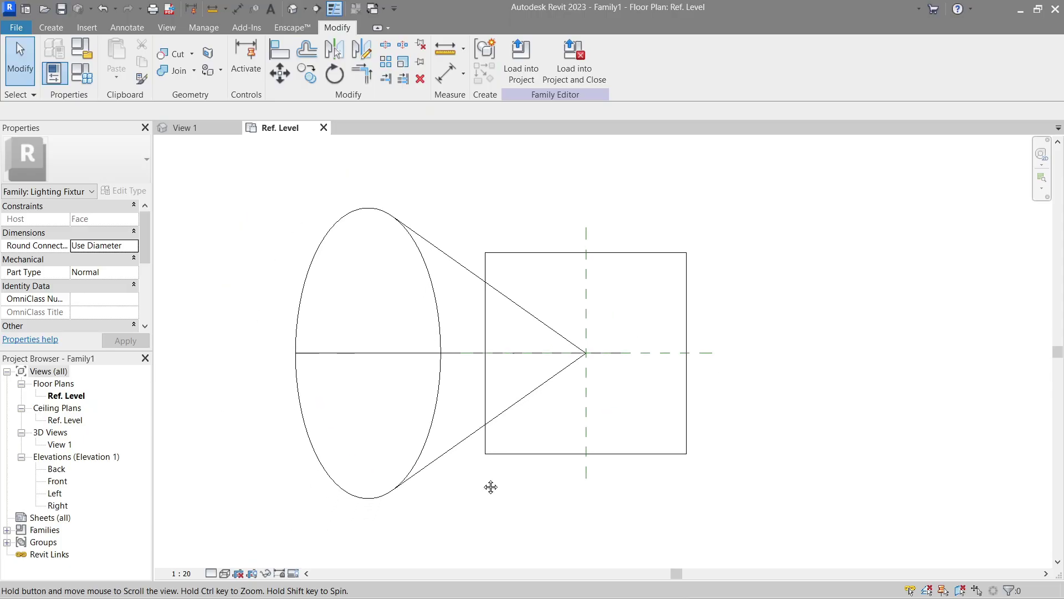
# In the 3D view, switch the light source distribution to Photometric Web.
pyautogui.click(305, 12)
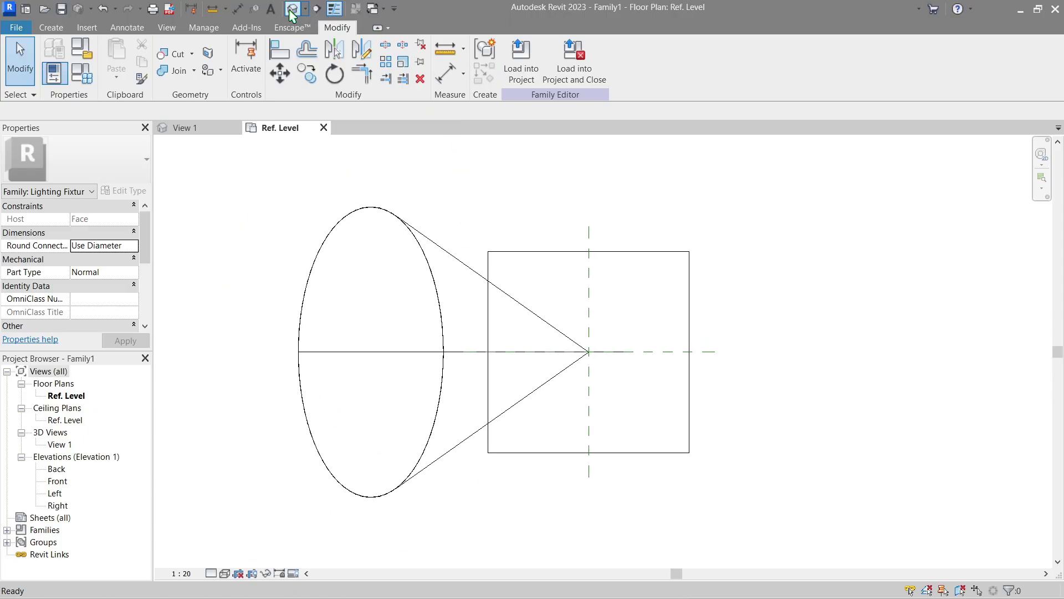
pyautogui.keyDown('shift'); pyautogui.moveTo(449, 285); pyautogui.dragTo(616, 264, button='middle'); pyautogui.keyUp('shift')
pyautogui.click(446, 298)
pyautogui.click(531, 61)
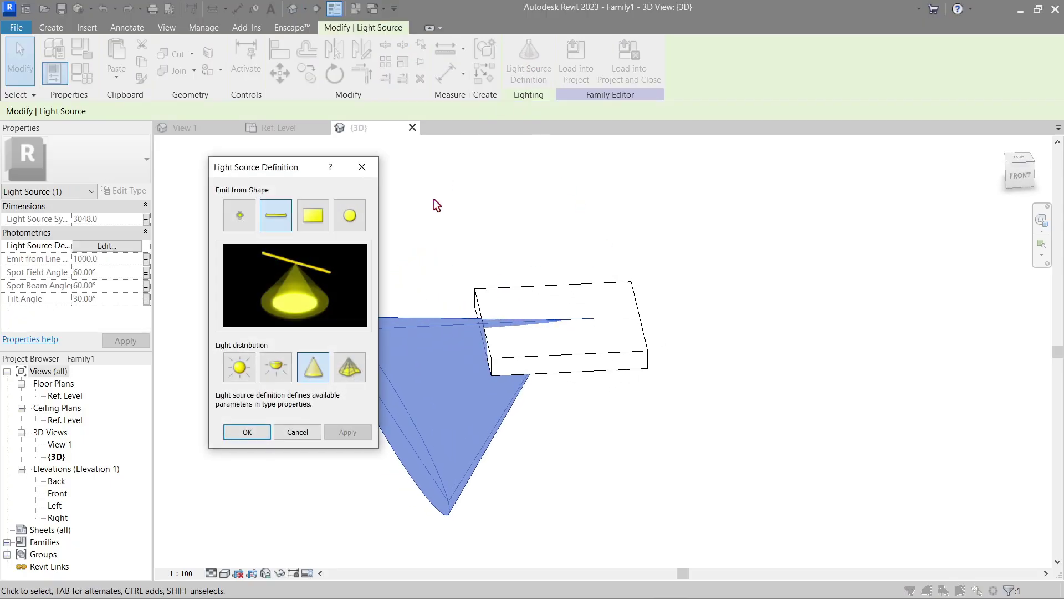
pyautogui.click(351, 378)
pyautogui.click(254, 433)
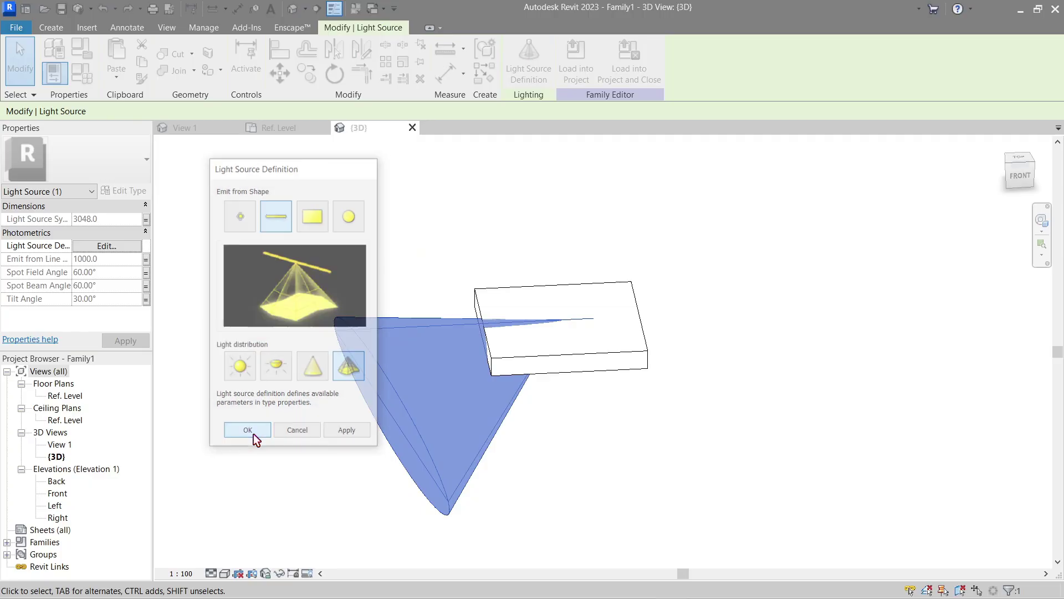
# Load FLAE1T4_A.IES as the Photometric Web File and reselect the light source.
pyautogui.click(92, 81)
pyautogui.scroll(-5, 331, 315)
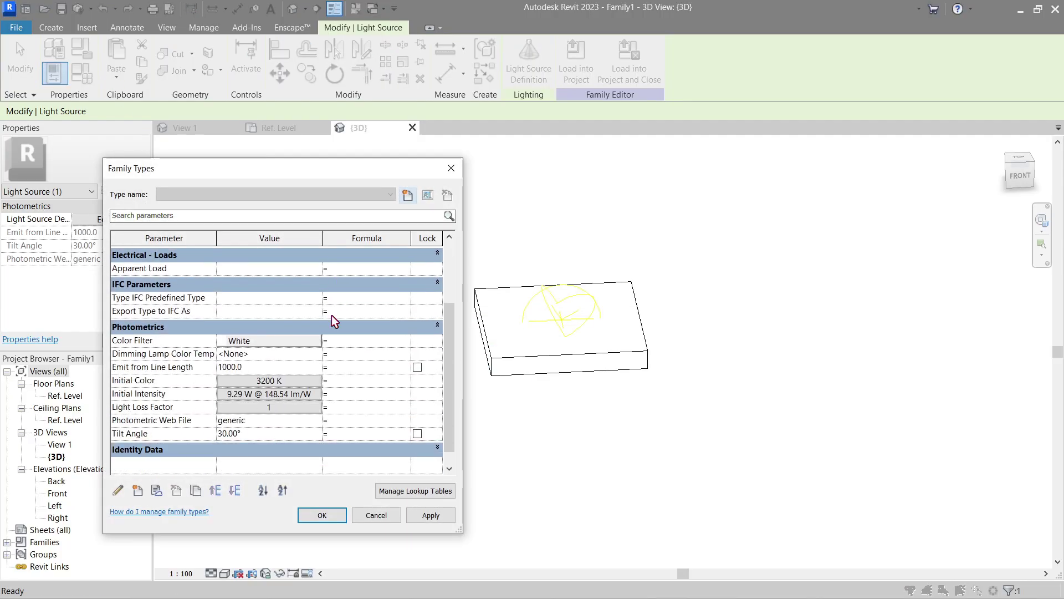
pyautogui.click(317, 426)
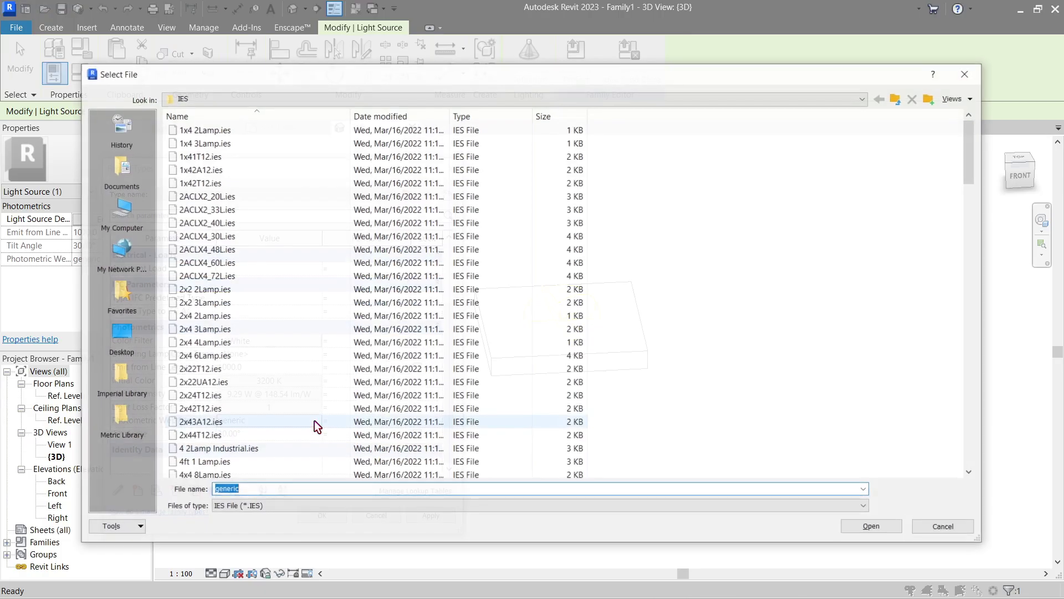
pyautogui.scroll(-7, 294, 270)
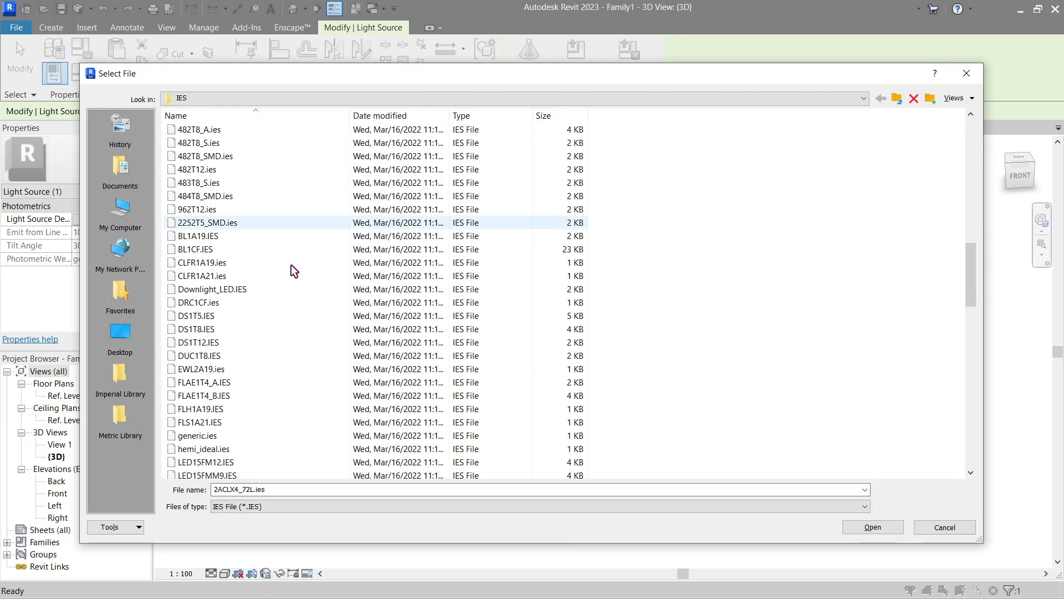
pyautogui.click(284, 343)
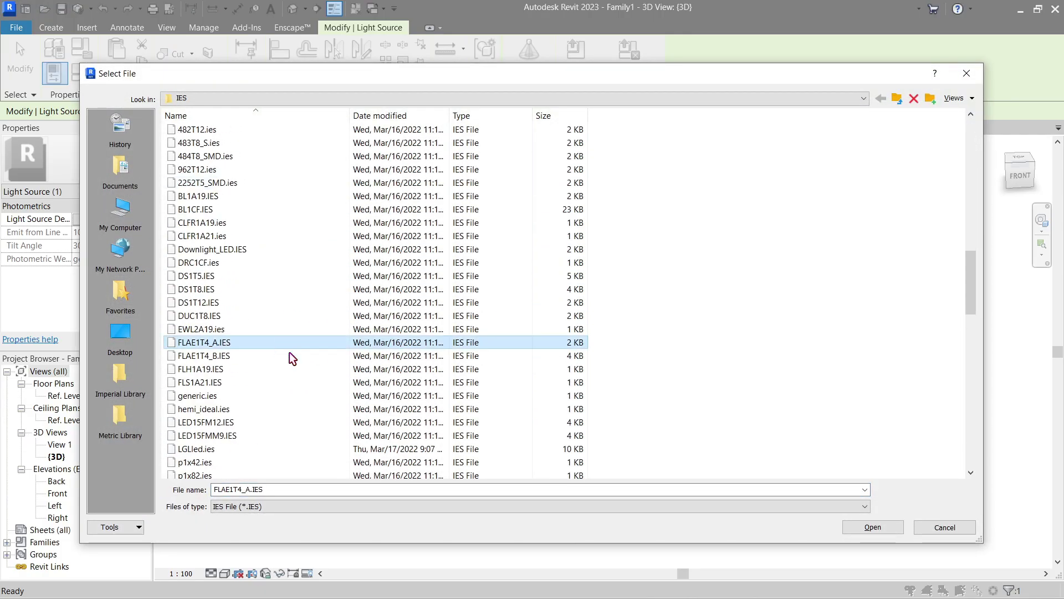
pyautogui.click(871, 527)
pyautogui.click(320, 506)
pyautogui.keyDown('shift'); pyautogui.moveTo(427, 449); pyautogui.dragTo(363, 406, button='middle'); pyautogui.keyUp('shift')
pyautogui.click(543, 321)
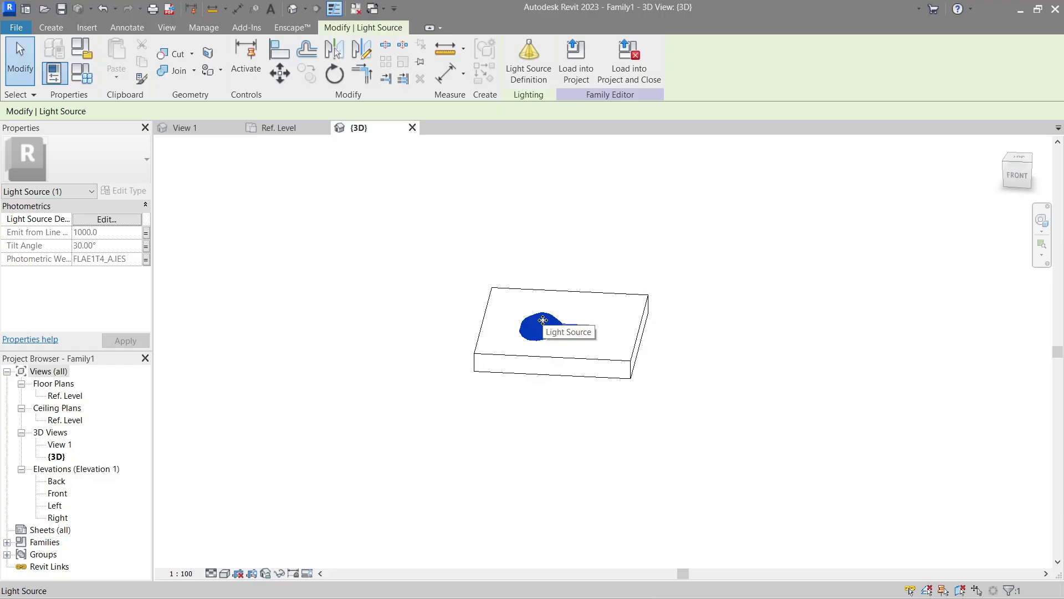
# In the Front elevation, rotate the light source about 80° so it points upward.
pyautogui.doubleClick(58, 493)
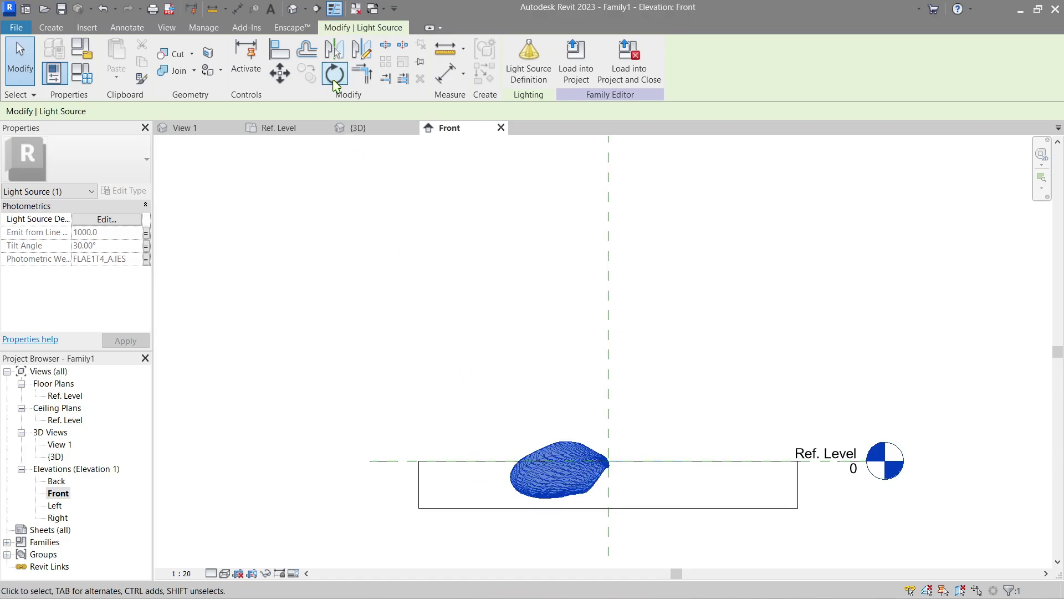
pyautogui.click(334, 75)
pyautogui.click(503, 457)
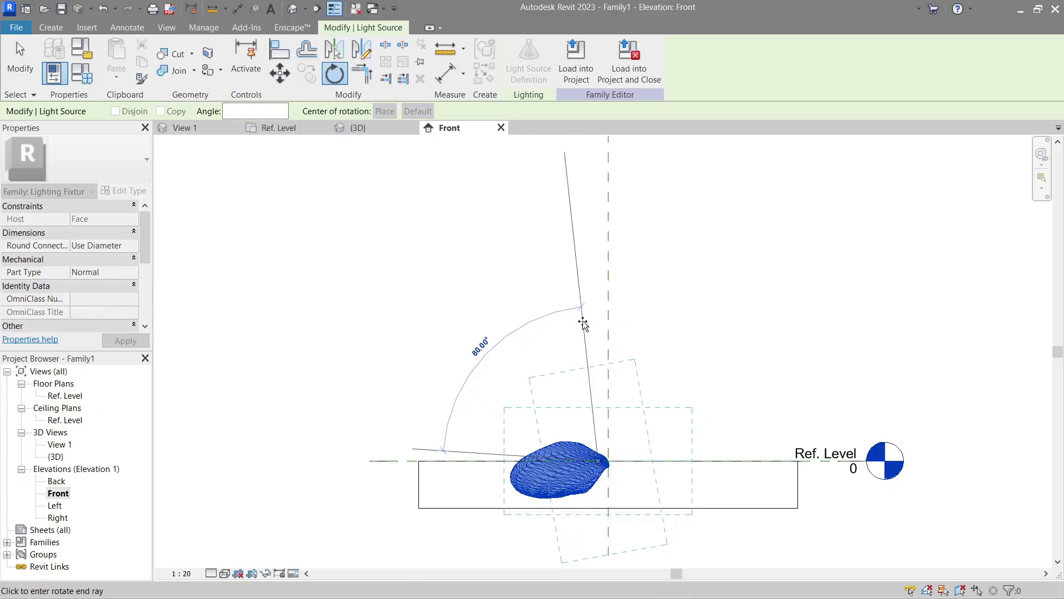
pyautogui.click(597, 327)
pyautogui.scroll(3, 604, 446)
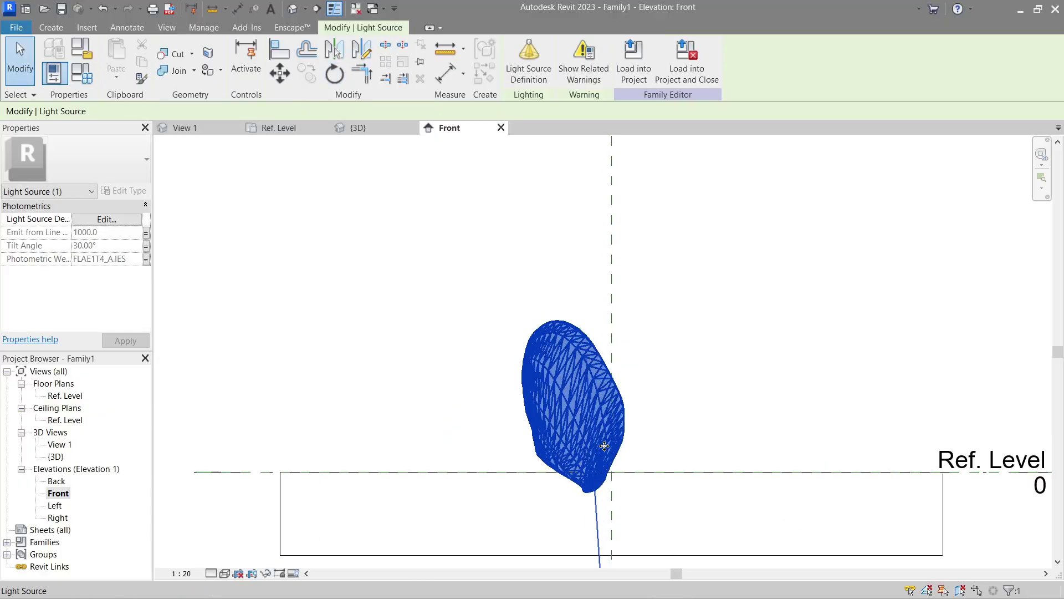
# Move the light so its bottom tip sits on the Ref. Level midpoint.
pyautogui.press('v')
pyautogui.press('g')
pyautogui.click(647, 488)
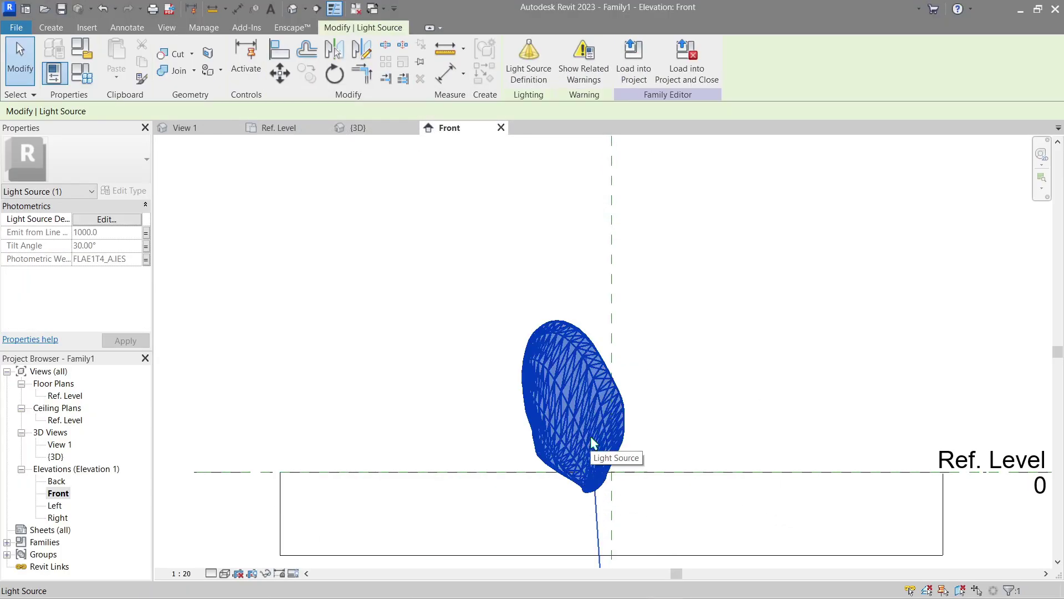
pyautogui.click(588, 490)
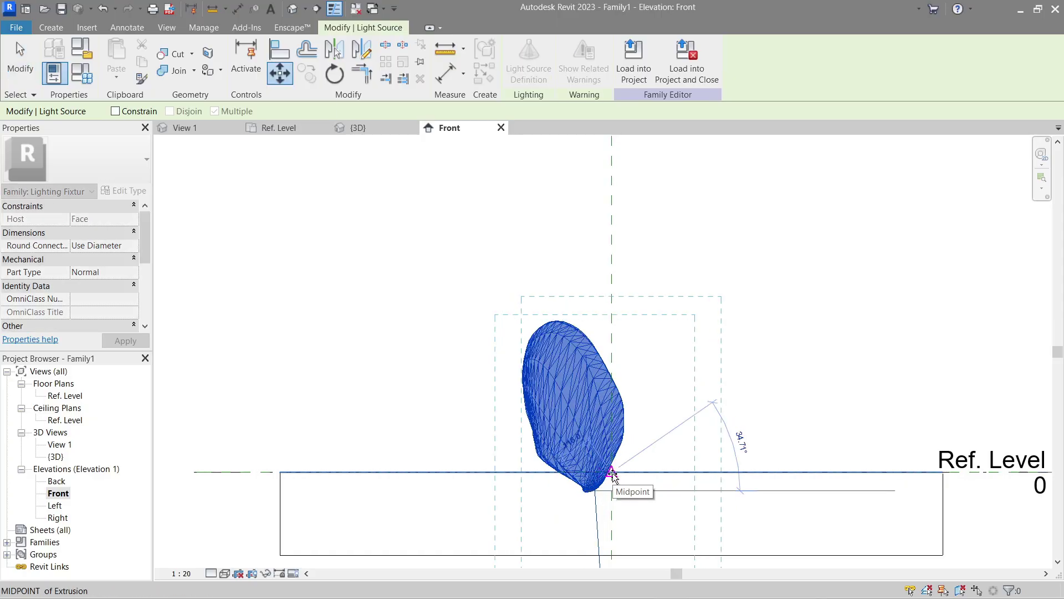
pyautogui.click(613, 472)
pyautogui.click(506, 176)
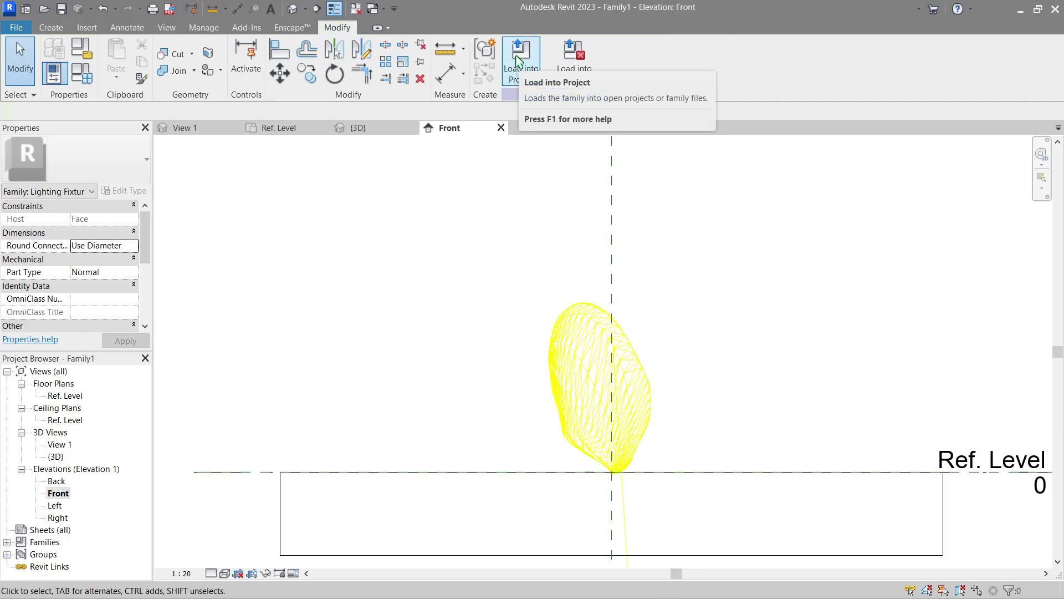
# Load the edited light family into the lamp model, overwriting the existing version.
pyautogui.click(518, 60)
pyautogui.click(554, 311)
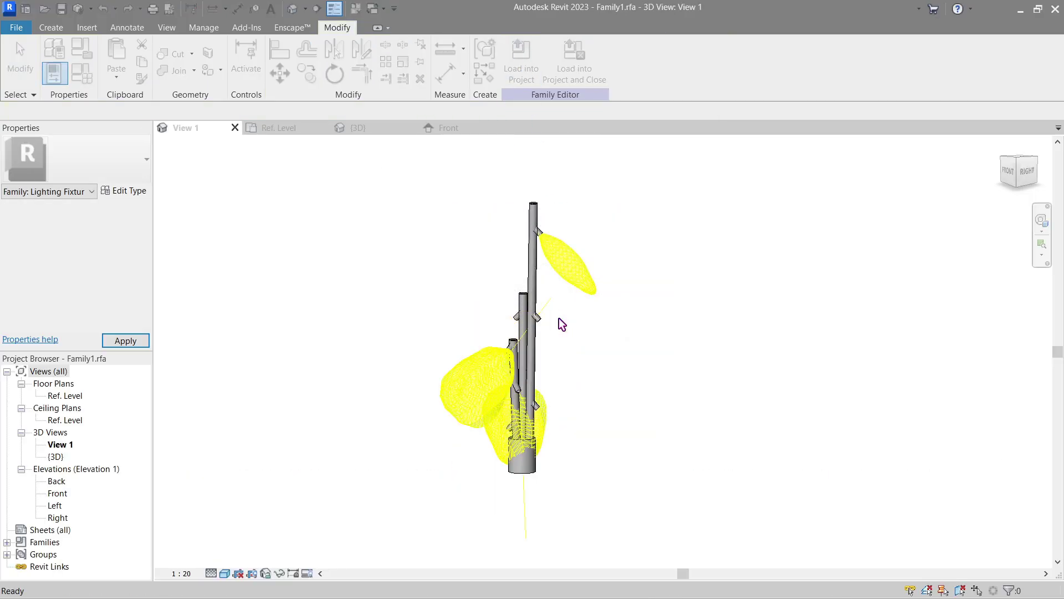
pyautogui.keyDown('shift'); pyautogui.moveTo(554, 358); pyautogui.dragTo(596, 390, button='middle'); pyautogui.keyUp('shift')
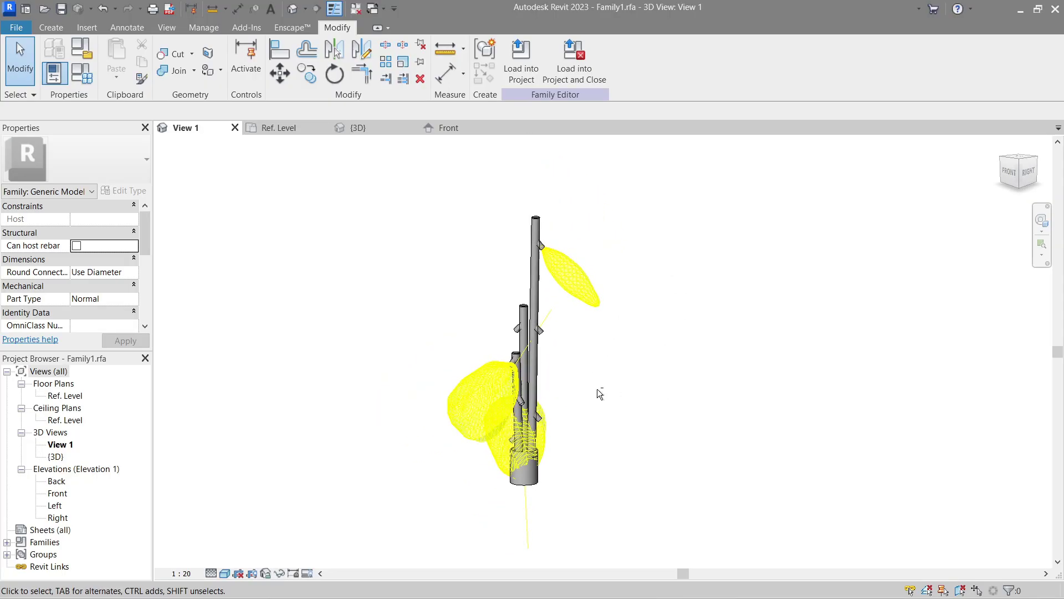
# Use Create Similar (CS) to place another light fixture on a stem face.
pyautogui.click(507, 391)
pyautogui.press('c')
pyautogui.press('s')
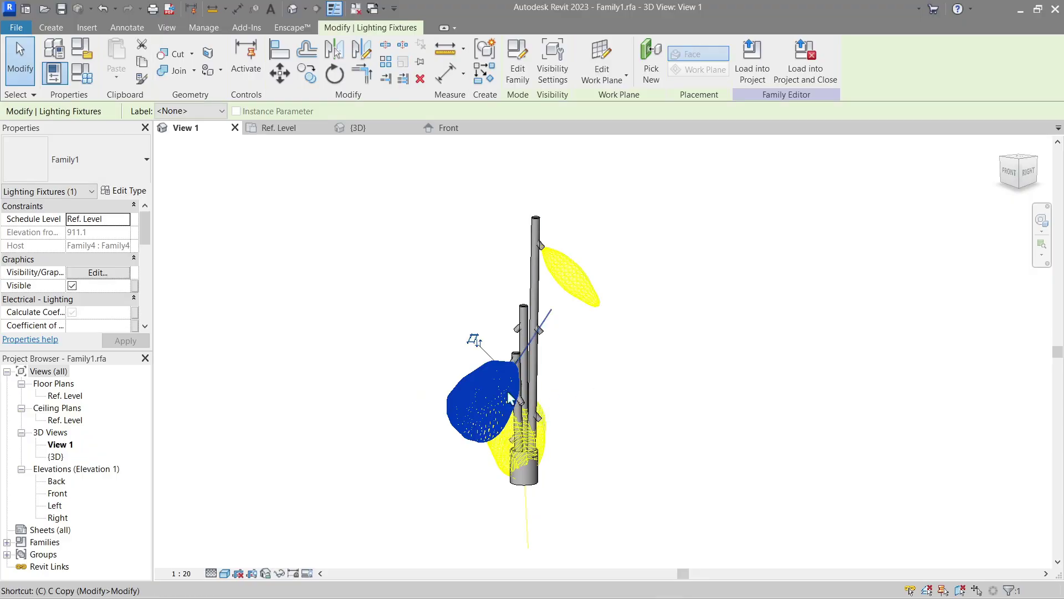
pyautogui.scroll(5, 528, 307)
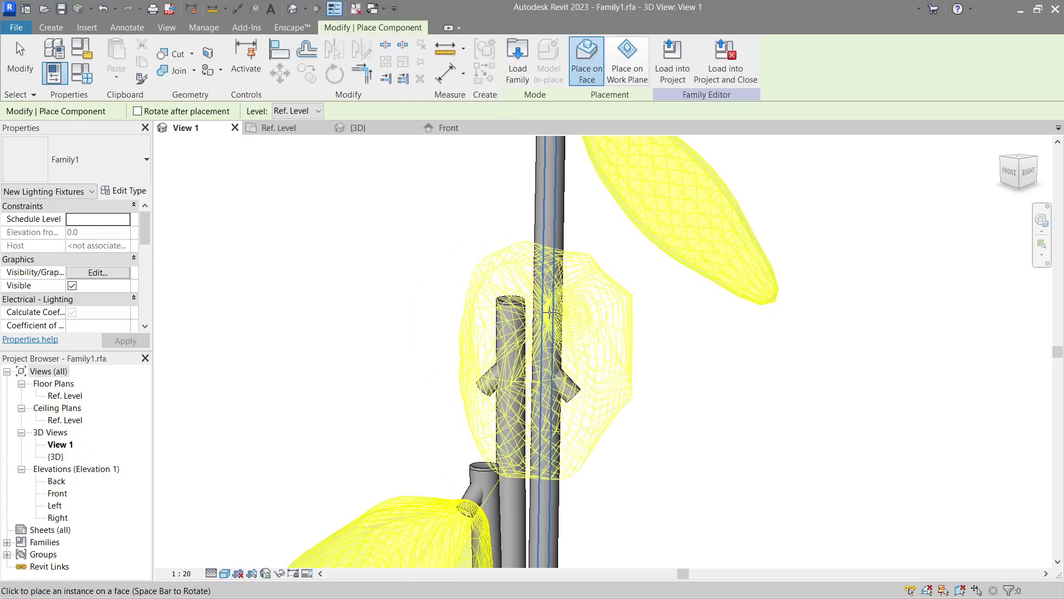
pyautogui.keyDown('shift'); pyautogui.moveTo(528, 307); pyautogui.dragTo(407, 151, button='middle'); pyautogui.keyUp('shift')
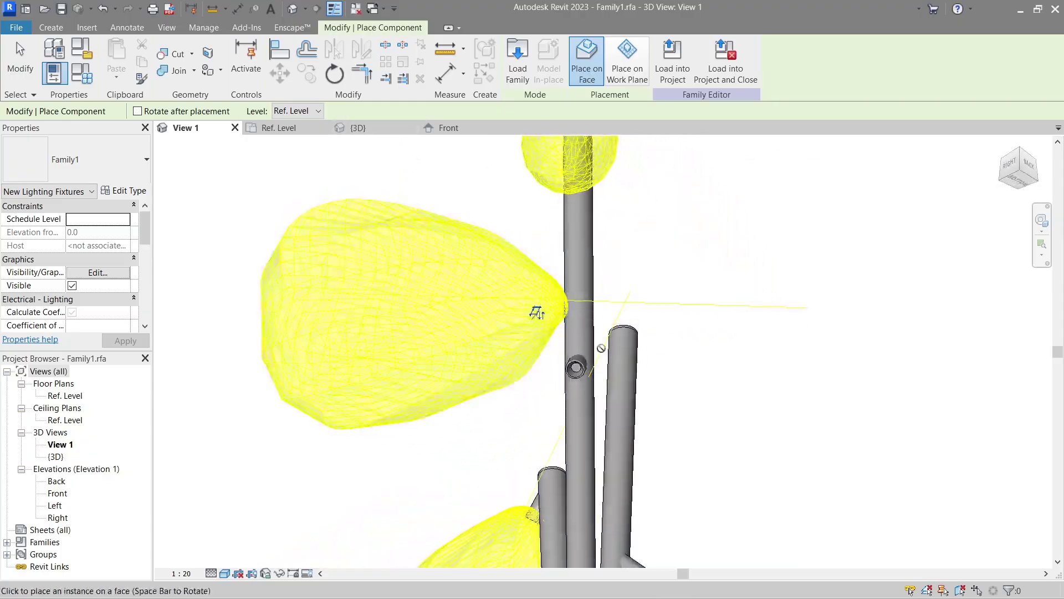
pyautogui.scroll(5, 493, 231)
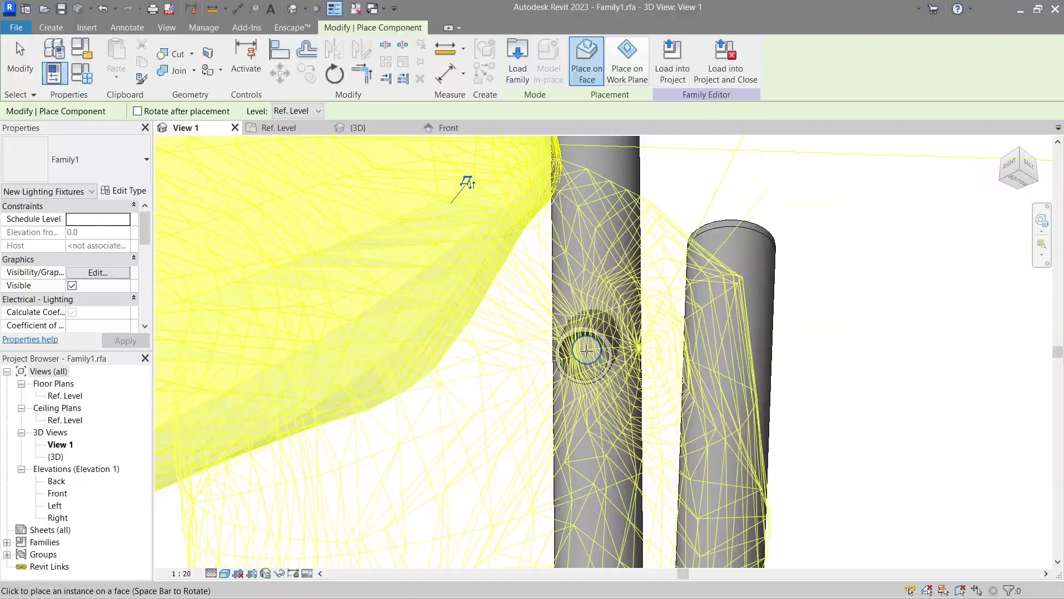
pyautogui.scroll(2, 467, 183)
pyautogui.click(582, 361)
pyautogui.press('Escape')
pyautogui.scroll(-8, 625, 301)
pyautogui.keyDown('shift'); pyautogui.moveTo(628, 313); pyautogui.dragTo(616, 368, button='middle'); pyautogui.keyUp('shift')
pyautogui.press('Escape')
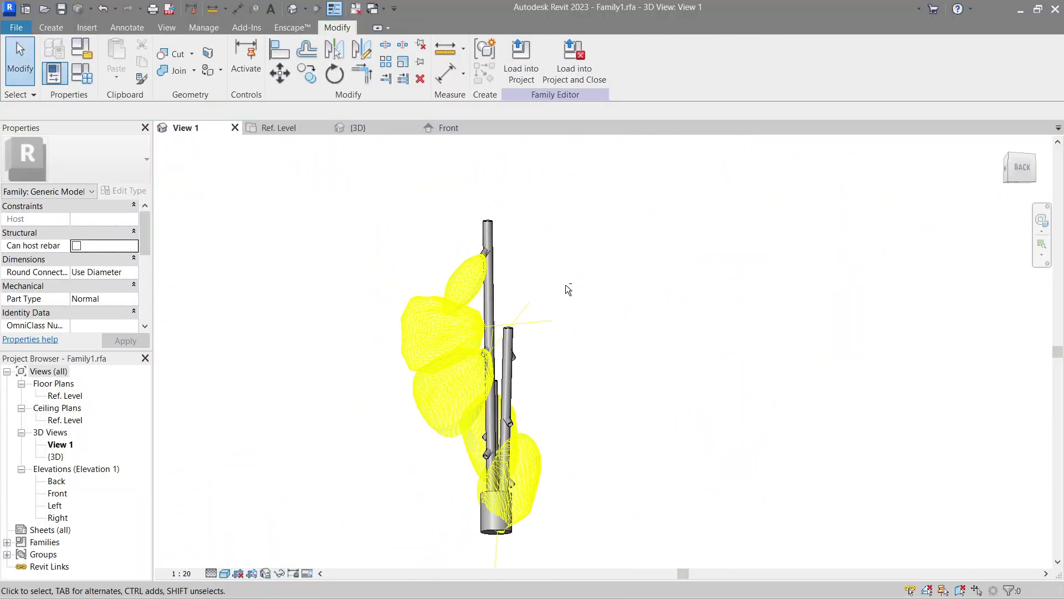
# Orbit the finished bamboo lamp from left, front-right, right and back, checking the base extrusion.
pyautogui.keyDown('shift'); pyautogui.moveTo(566, 286); pyautogui.dragTo(600, 327, button='middle'); pyautogui.keyUp('shift')
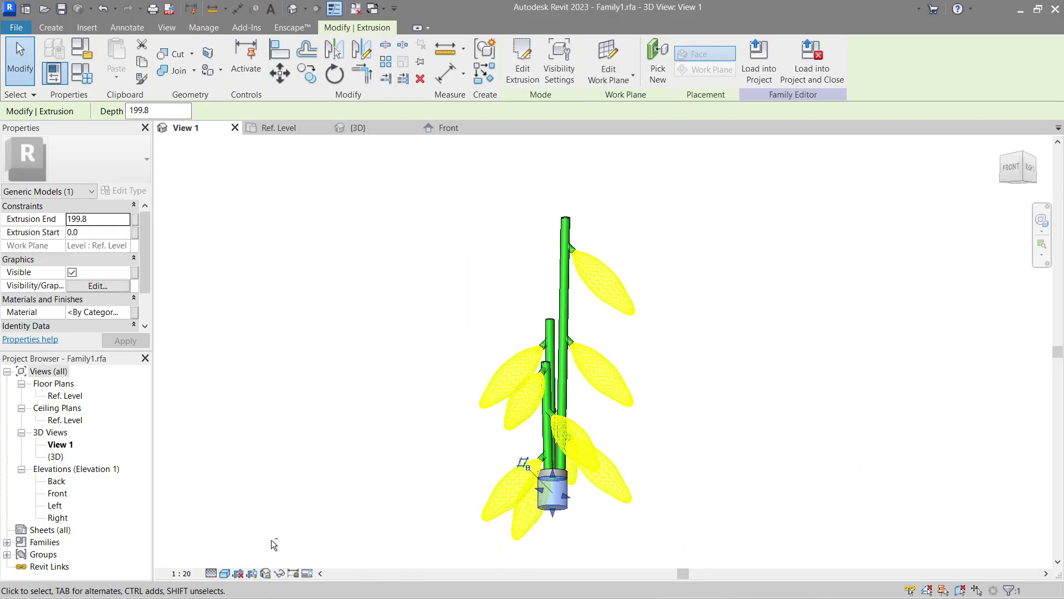
pyautogui.click(457, 534)
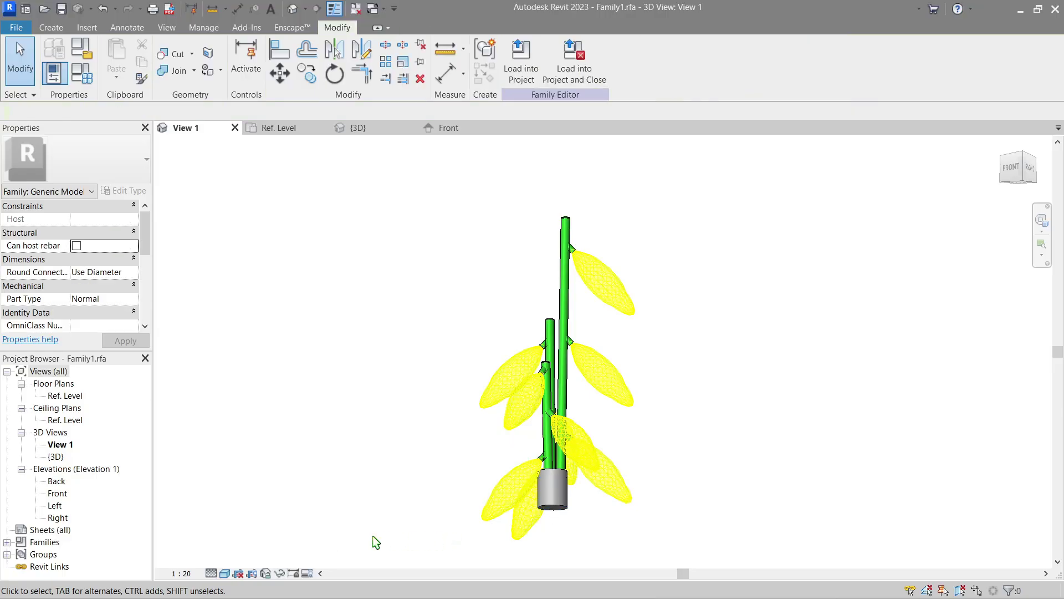
pyautogui.click(566, 507)
pyautogui.keyDown('shift'); pyautogui.moveTo(337, 542); pyautogui.dragTo(728, 548, button='middle'); pyautogui.keyUp('shift')
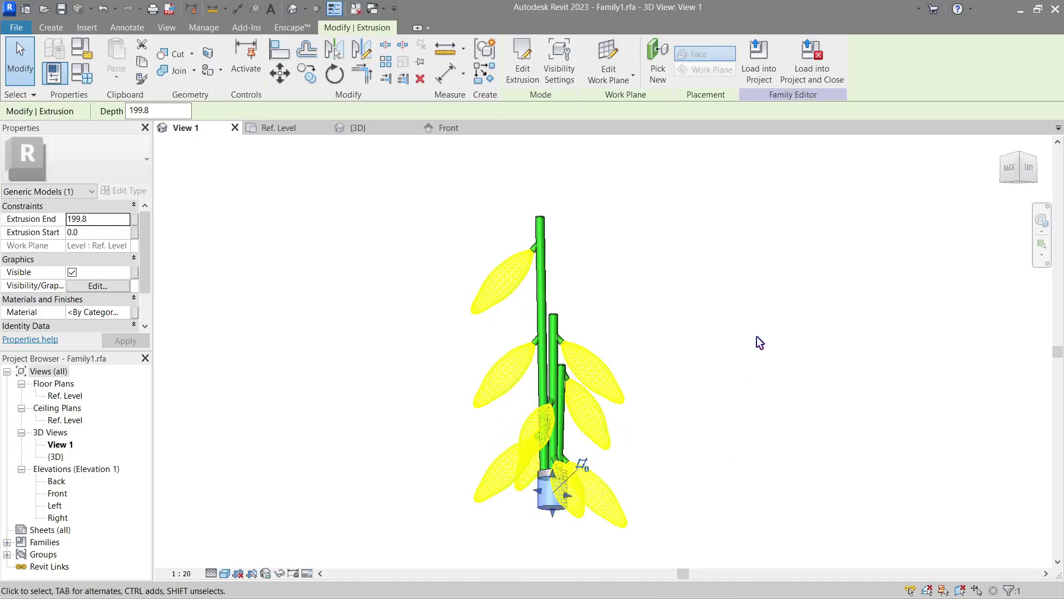
pyautogui.keyDown('shift'); pyautogui.moveTo(753, 400); pyautogui.dragTo(373, 524, button='middle'); pyautogui.keyUp('shift')
pyautogui.keyDown('shift'); pyautogui.moveTo(499, 271); pyautogui.dragTo(313, 330, button='middle'); pyautogui.keyUp('shift')
pyautogui.keyDown('shift'); pyautogui.moveTo(705, 306); pyautogui.dragTo(488, 286, button='middle'); pyautogui.keyUp('shift')
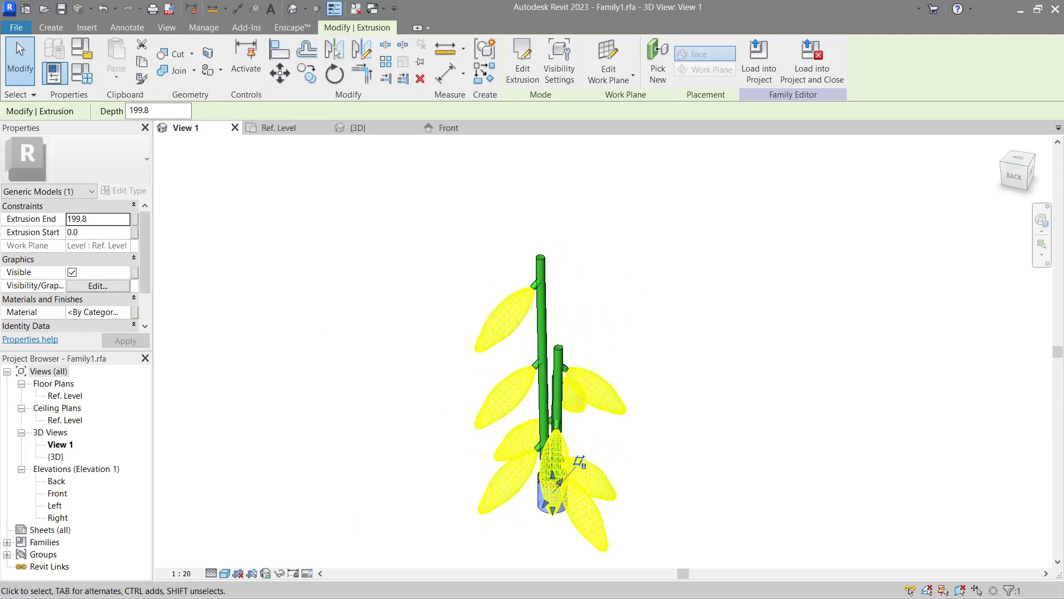